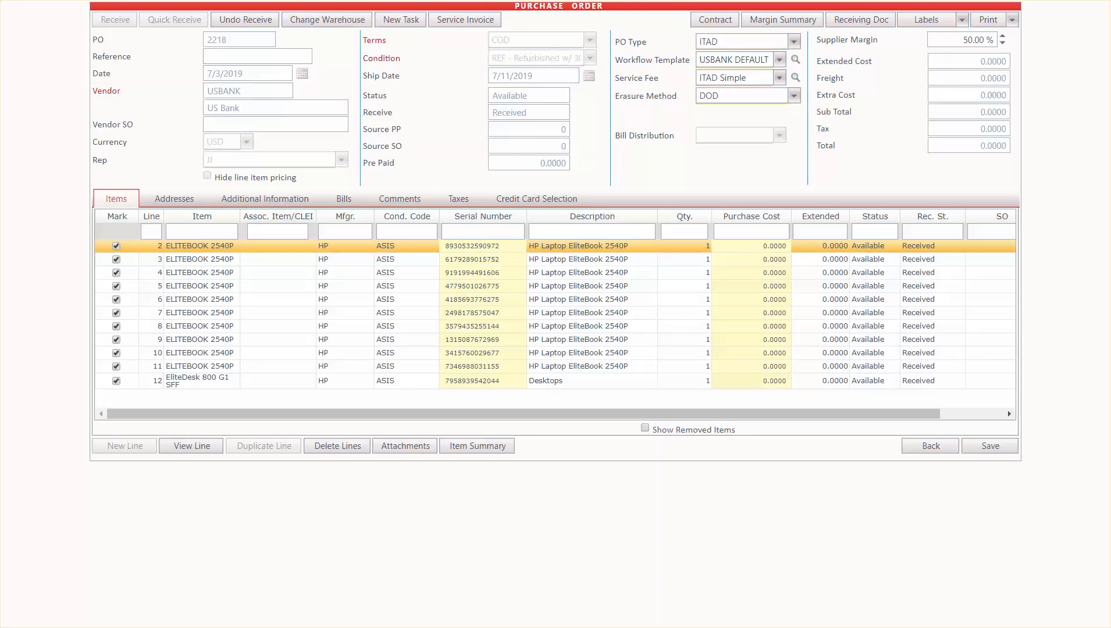
Leave the purchase order and load the item with IQ label 26190 in the inventory Workflow Process form
{"action": "key", "text": "ctrl+w"}
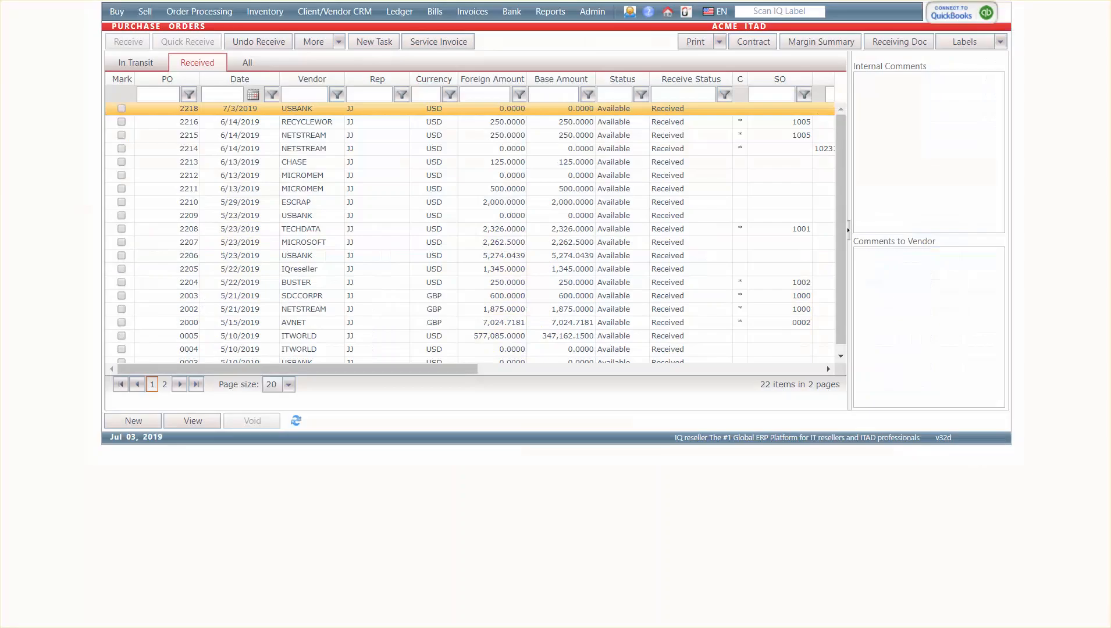
{"action": "left_click", "coordinate": [280, 11]}
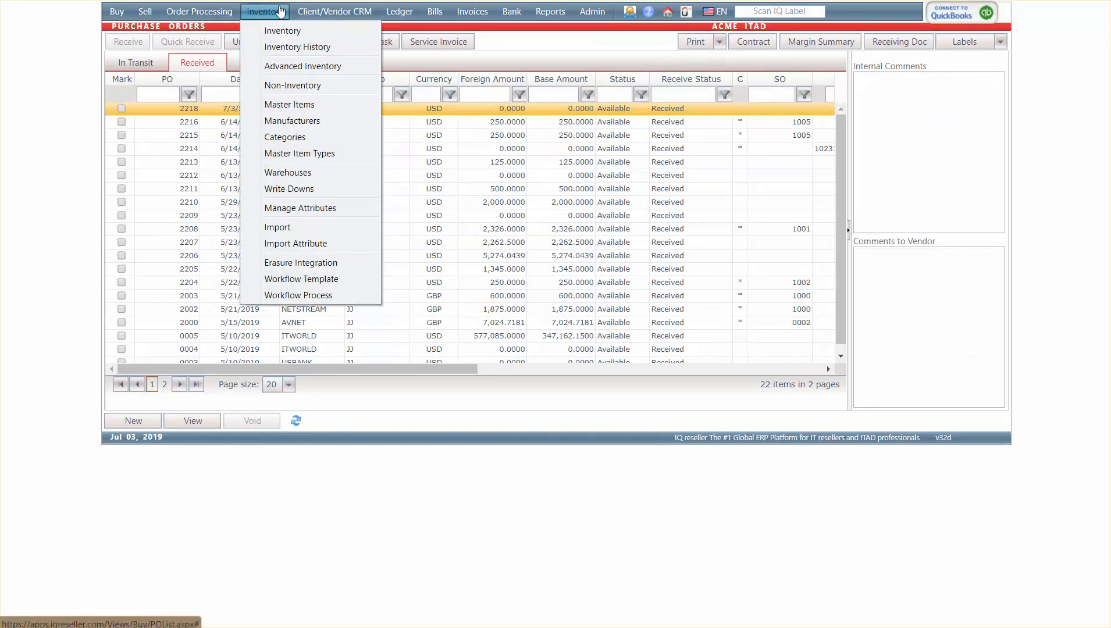
{"action": "left_click", "coordinate": [292, 298]}
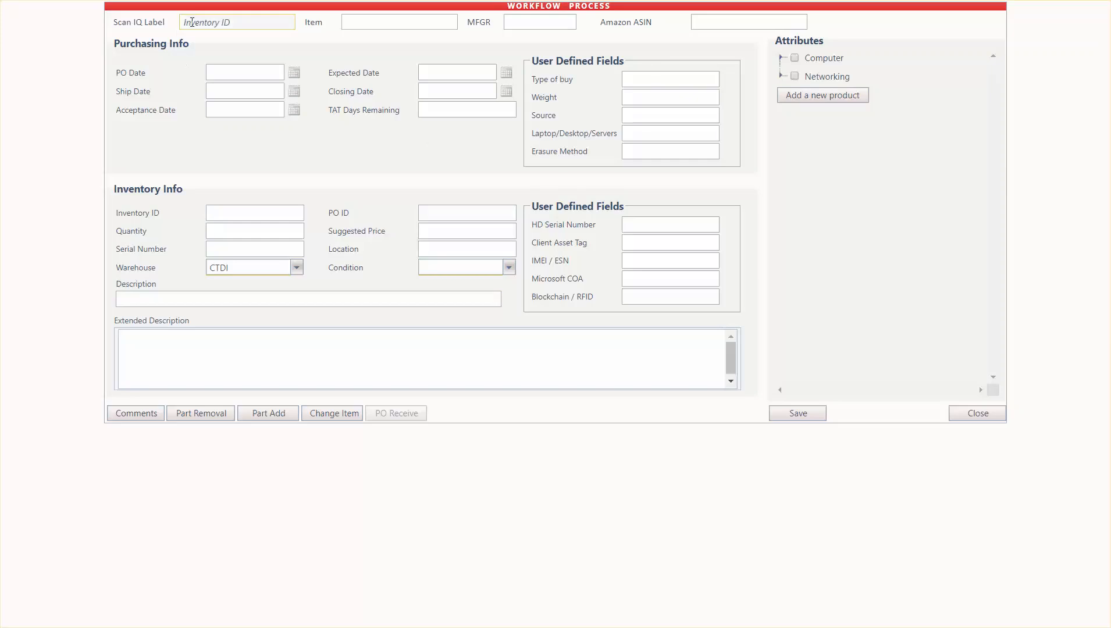
{"action": "left_click", "coordinate": [193, 22]}
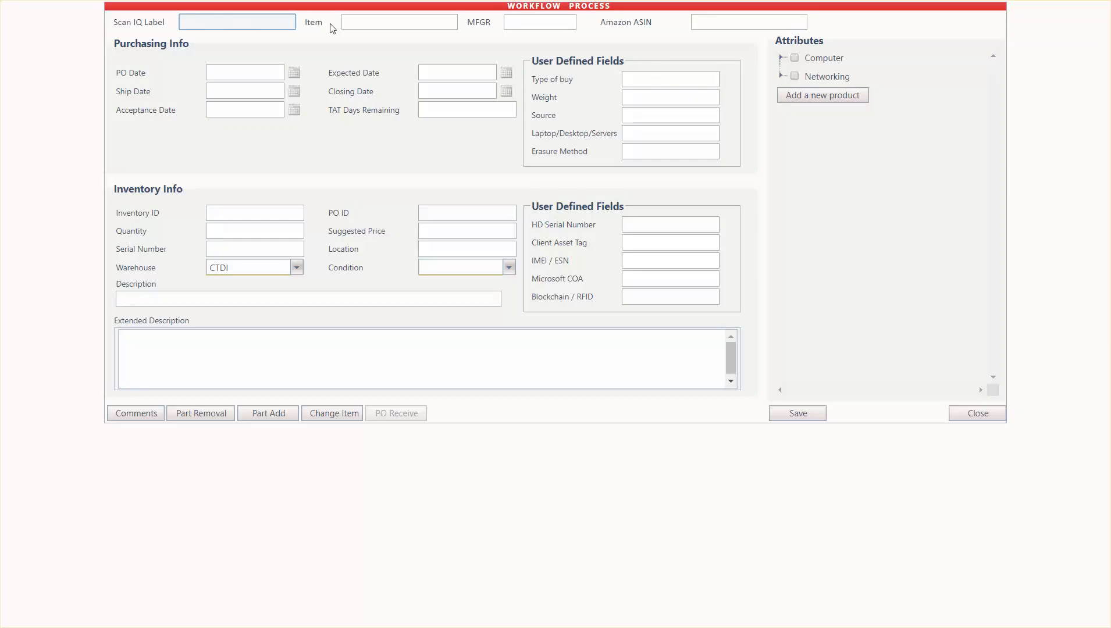
{"action": "type", "text": "26190"}
{"action": "key", "text": "Return"}
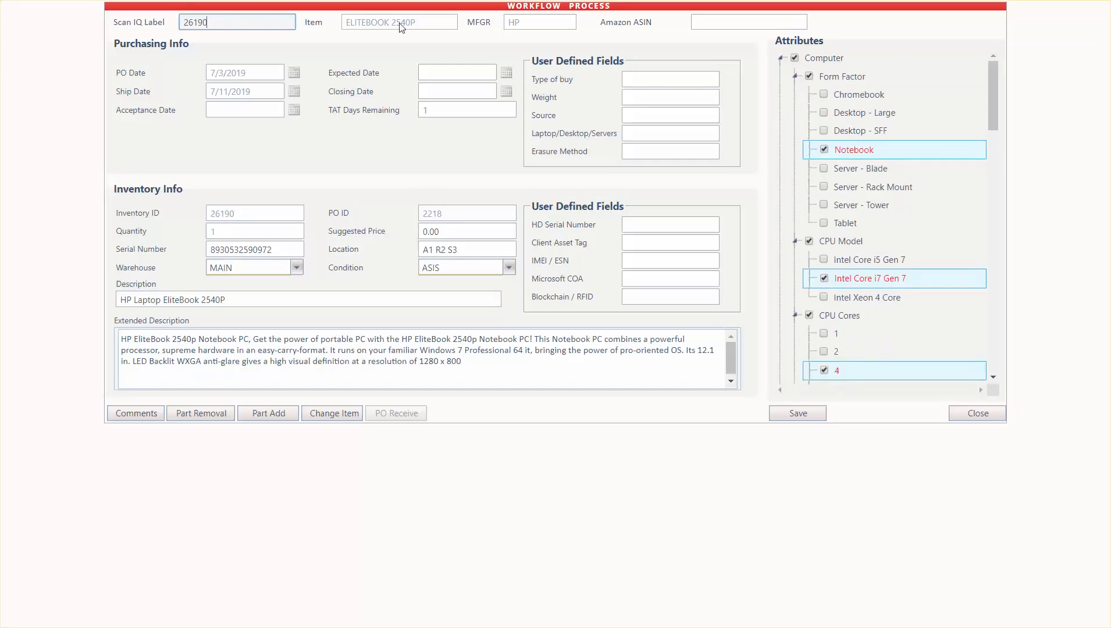
{"action": "left_click", "coordinate": [239, 249]}
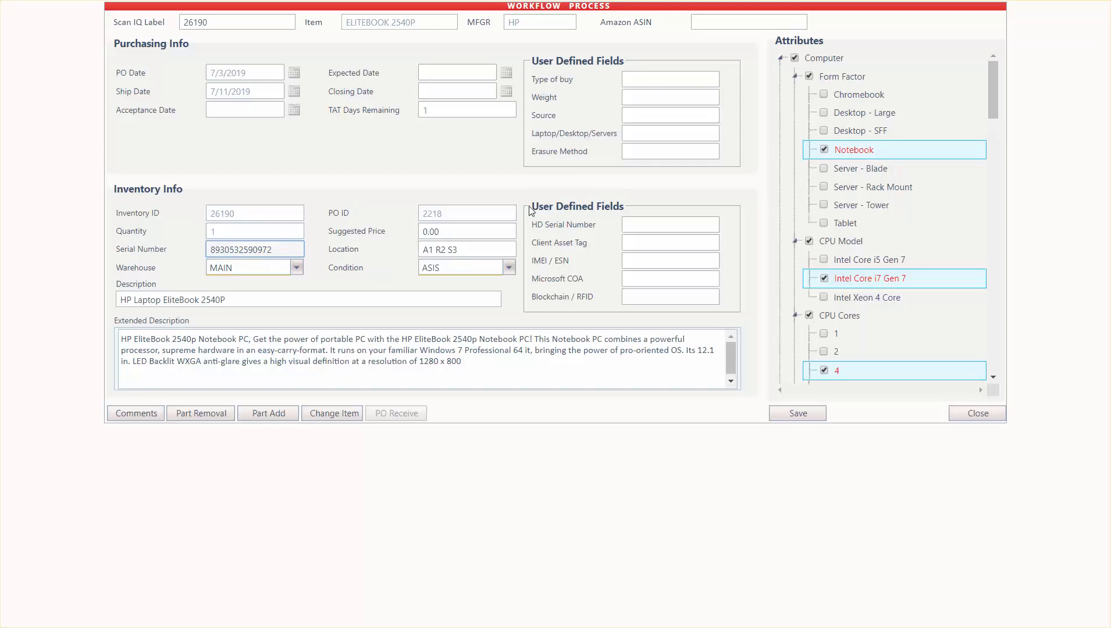
{"action": "left_click_drag", "start_coordinate": [531, 211], "coordinate": [622, 202]}
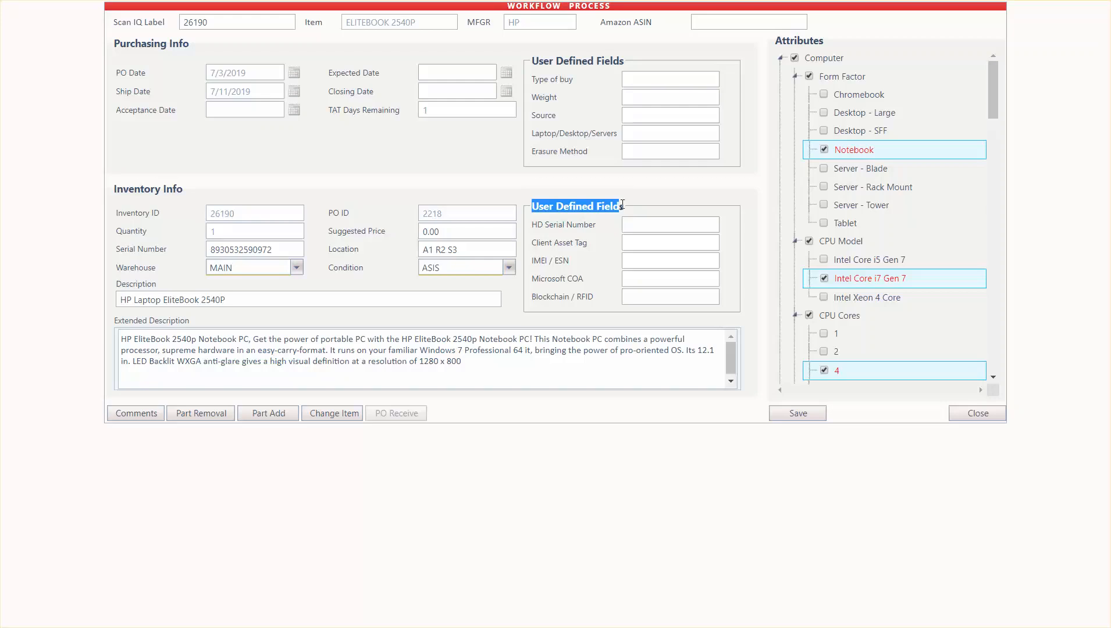
{"action": "left_click", "coordinate": [646, 224]}
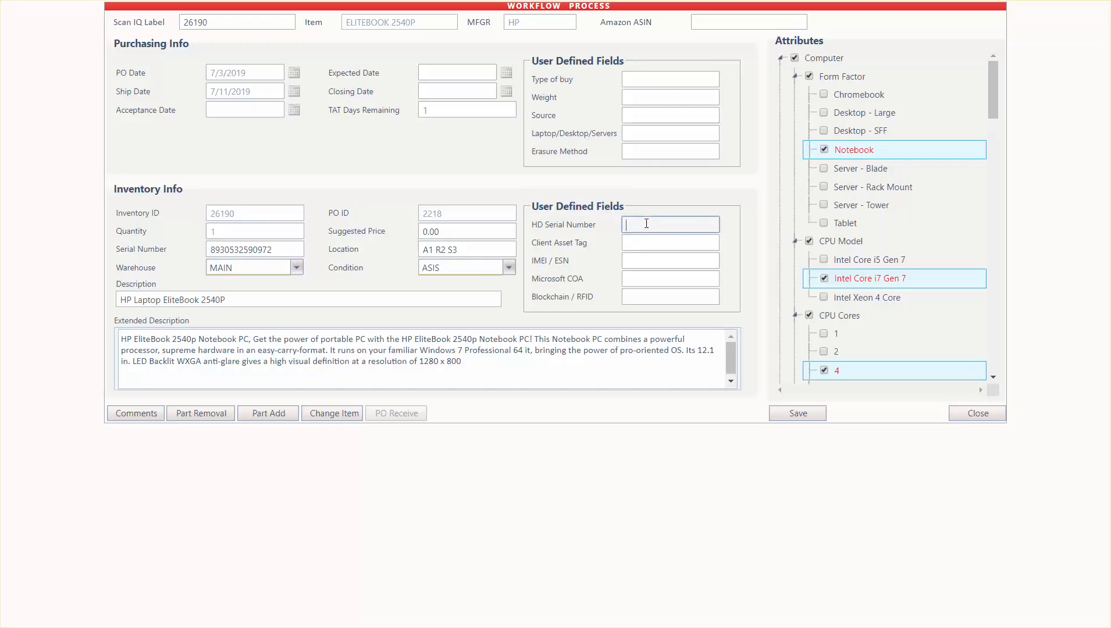
{"action": "key", "text": "Tab"}
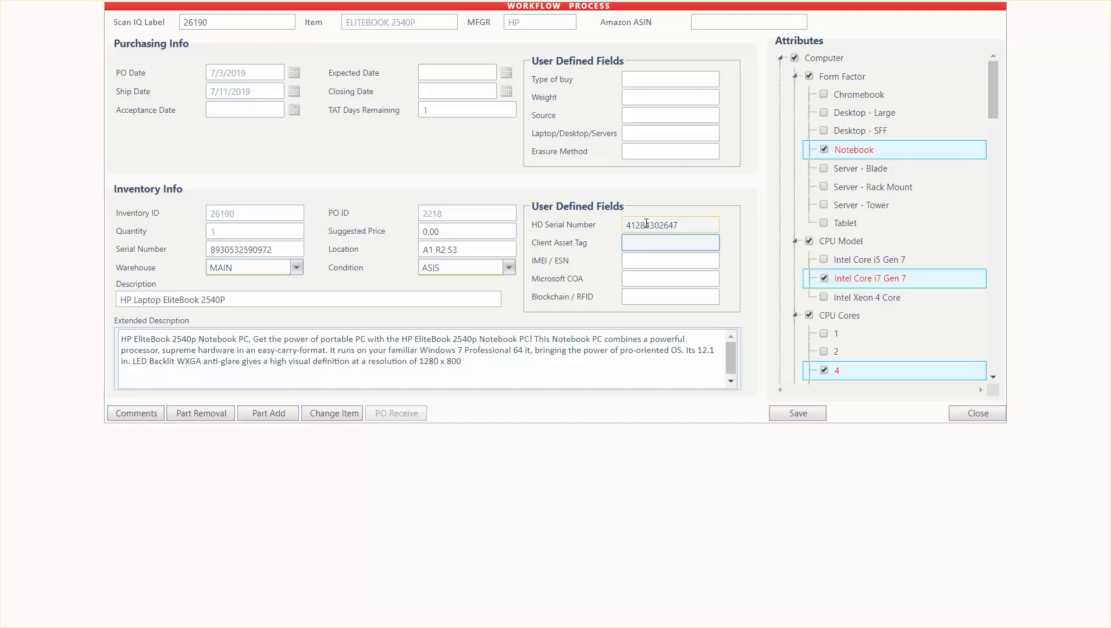
{"action": "key", "text": "Tab"}
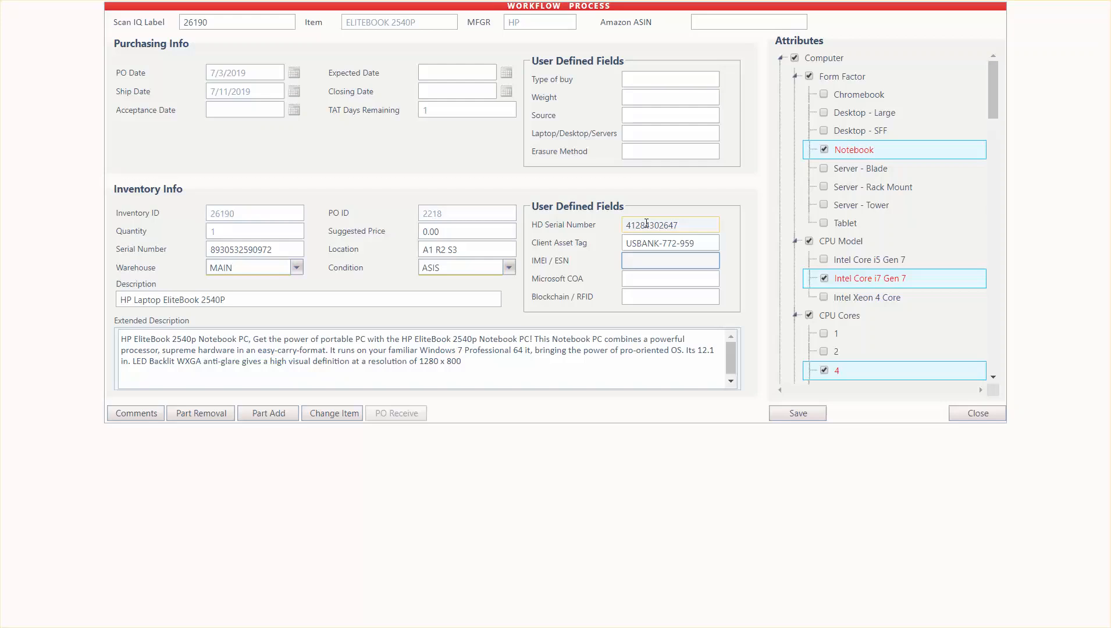
{"action": "key", "text": "Tab"}
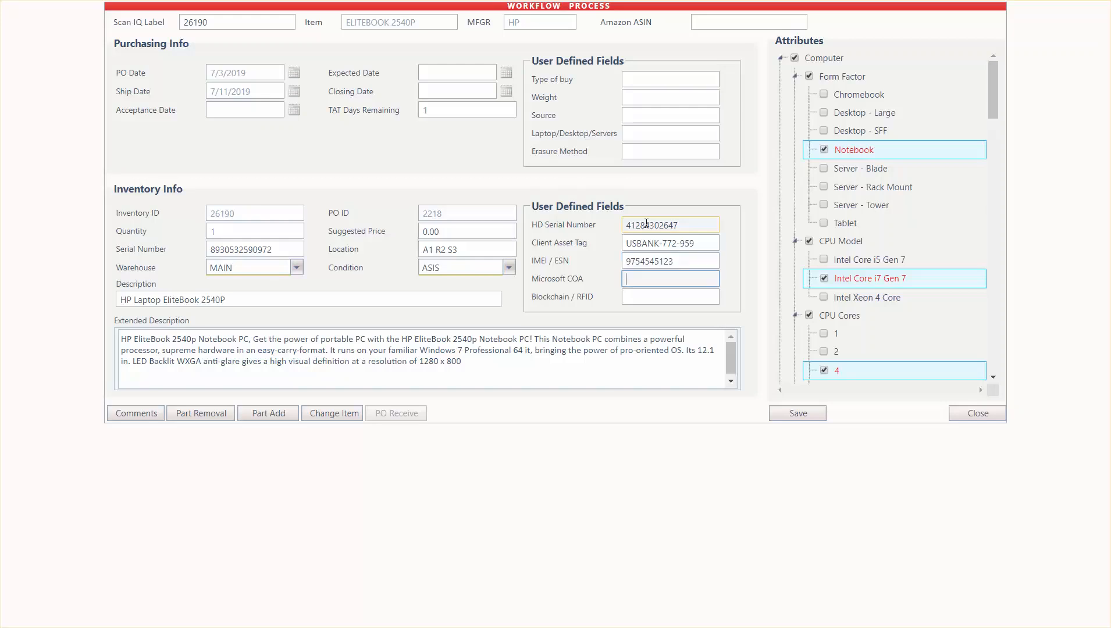
{"action": "key", "text": "Tab"}
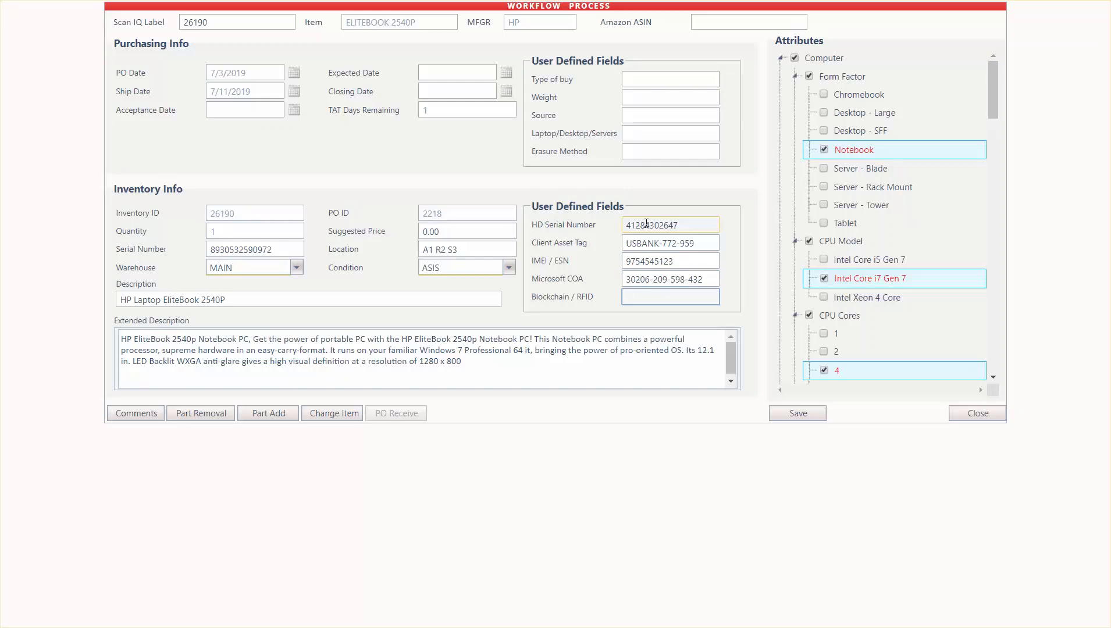
{"action": "key", "text": "Tab"}
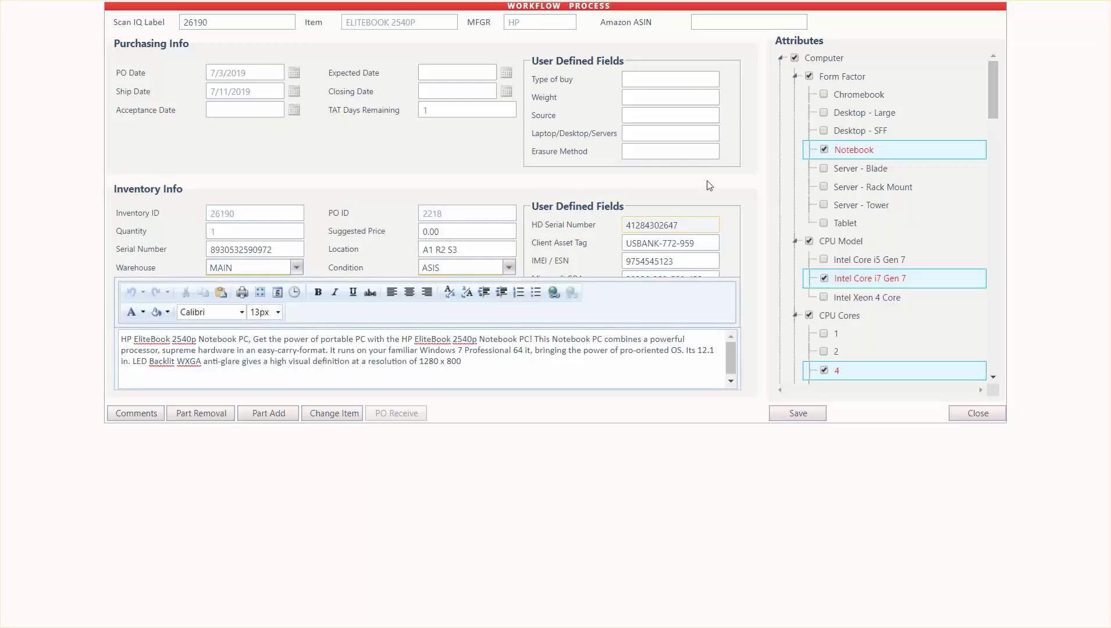
{"action": "left_click", "coordinate": [739, 182]}
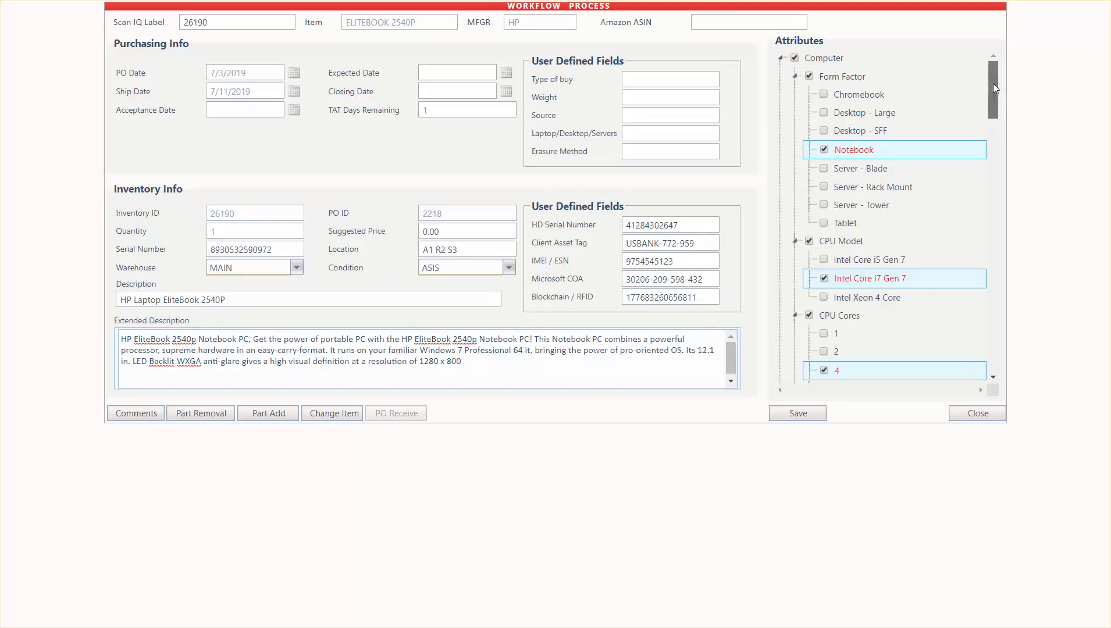
Review the item's attributes, set its condition to AUDT (Identify & Audit), and save the inventory record
{"action": "left_click_drag", "start_coordinate": [993, 85], "coordinate": [966, 319]}
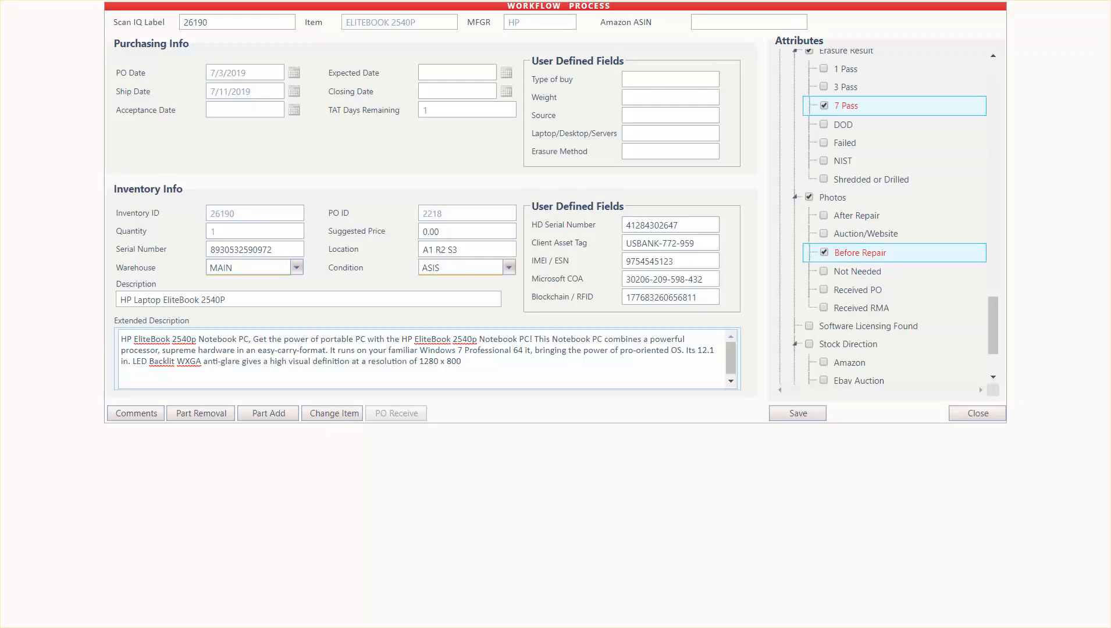
{"action": "left_click", "coordinate": [509, 268]}
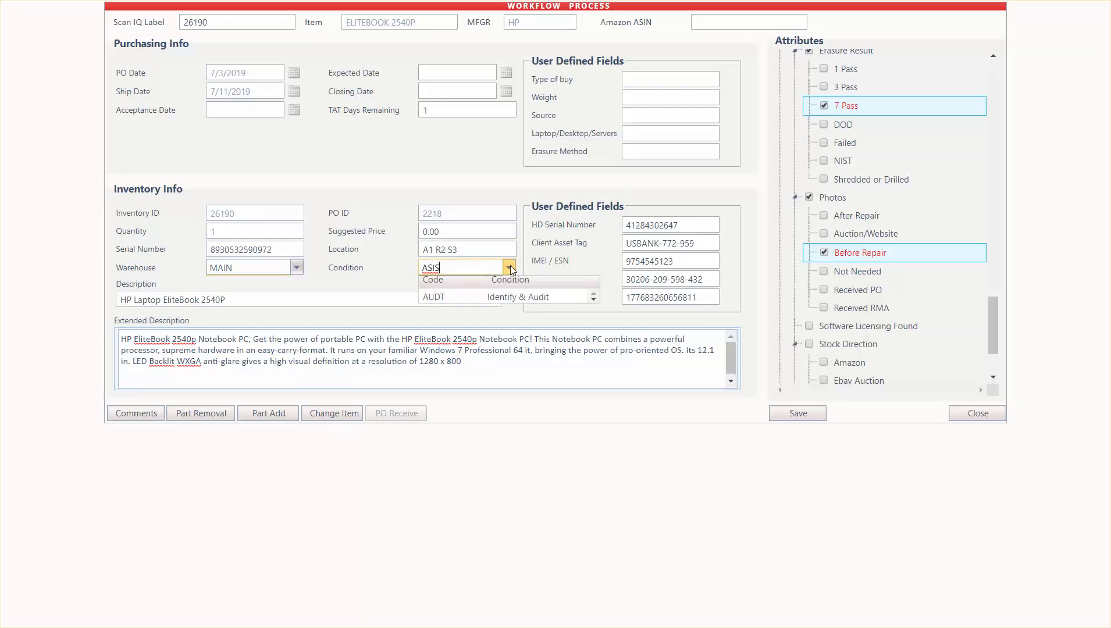
{"action": "left_click", "coordinate": [502, 297]}
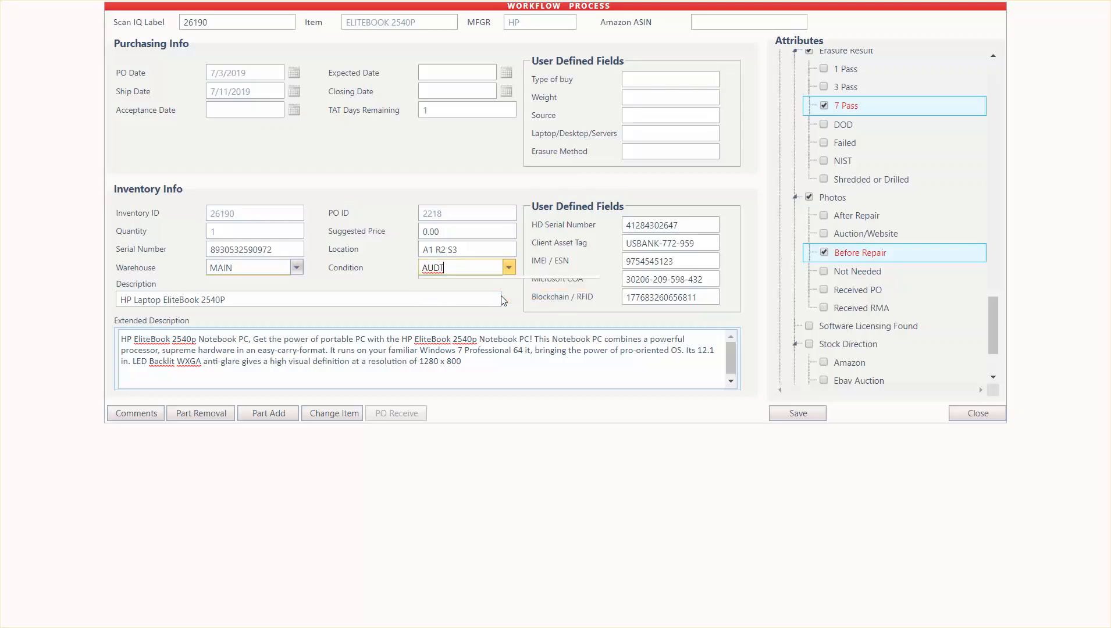
{"action": "left_click", "coordinate": [784, 414]}
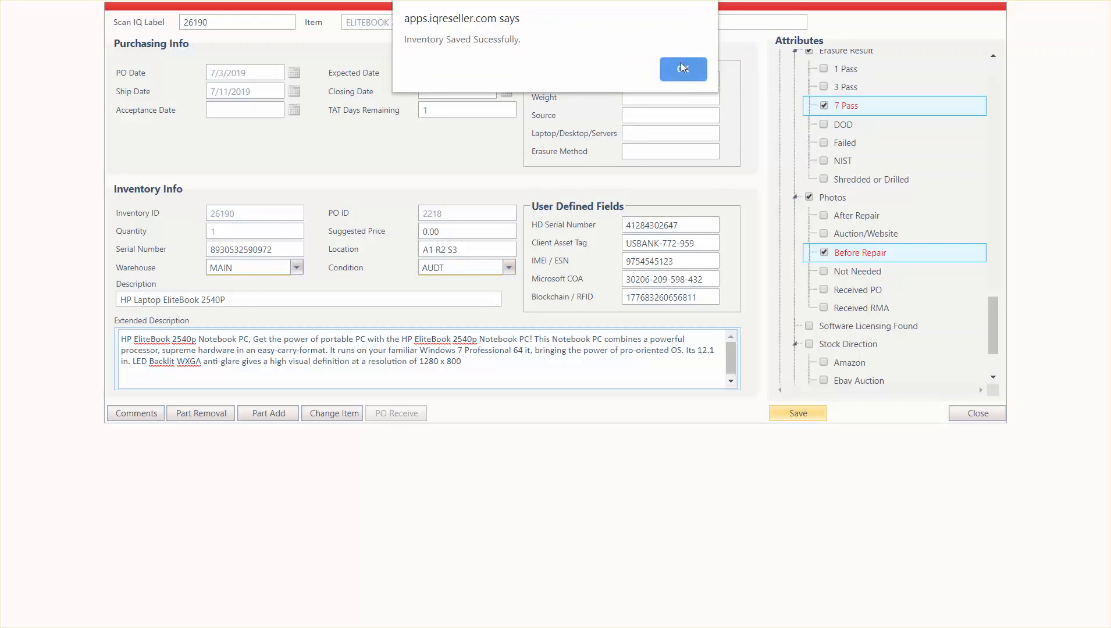
{"action": "left_click", "coordinate": [681, 68]}
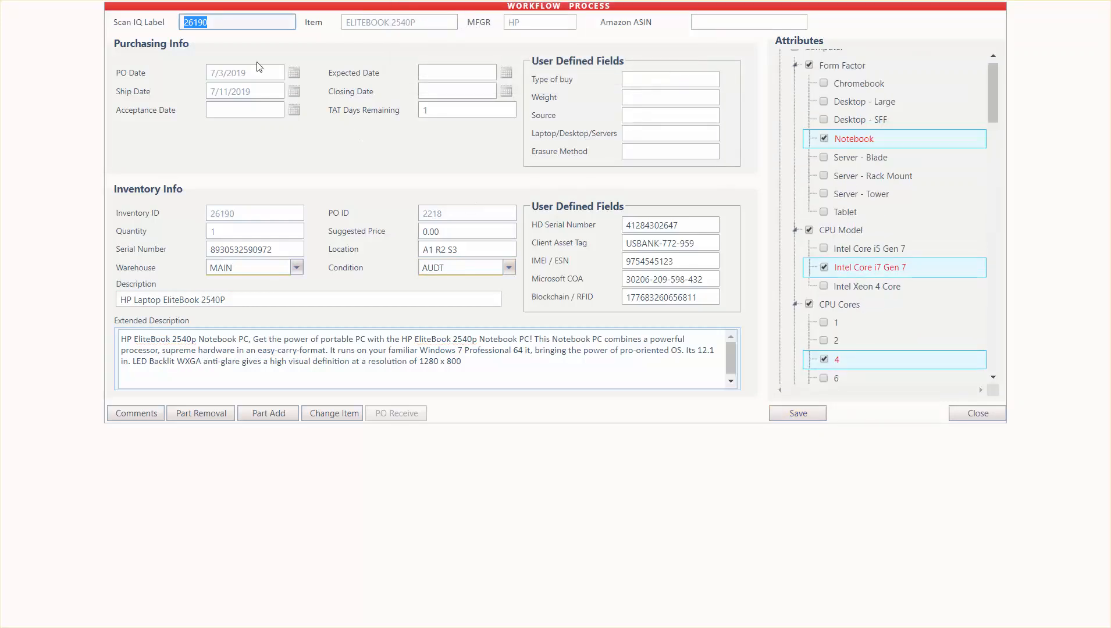
Set the item's condition to ERAS and its Erasure Result attribute to DOD only, and save the record
{"action": "left_click", "coordinate": [498, 262]}
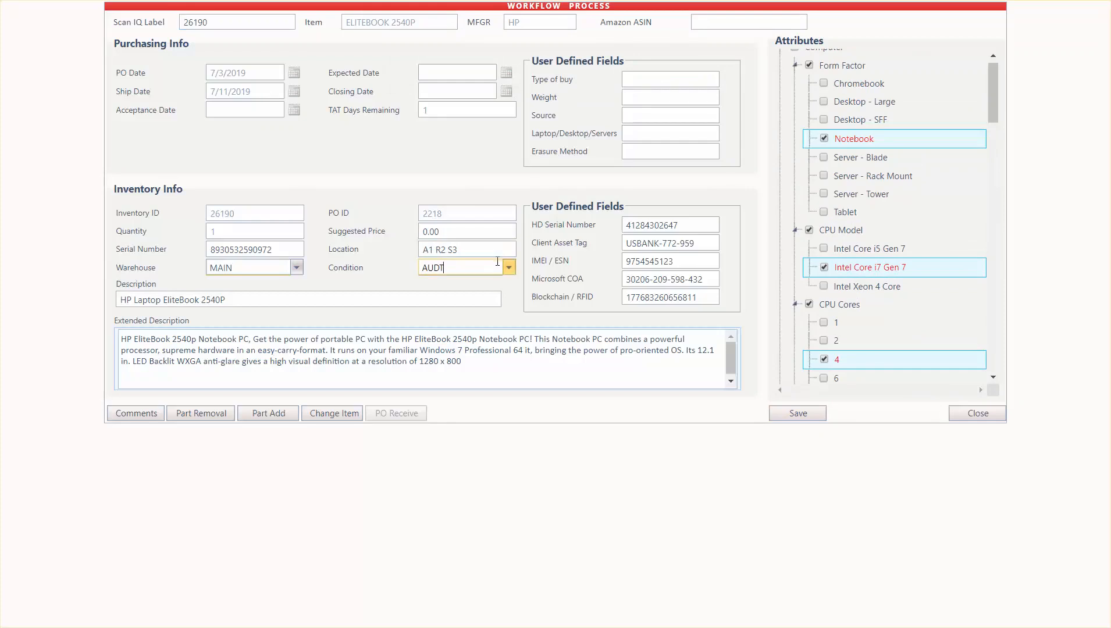
{"action": "left_click", "coordinate": [487, 294]}
{"action": "left_click", "coordinate": [994, 97]}
{"action": "left_click_drag", "start_coordinate": [994, 98], "coordinate": [983, 323]}
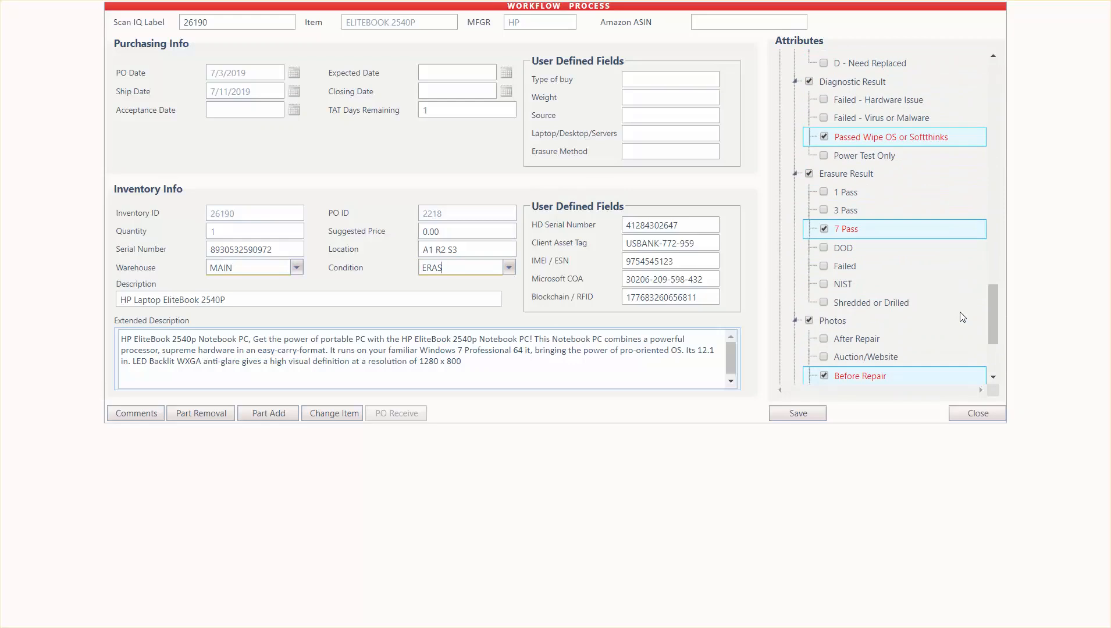
{"action": "left_click", "coordinate": [824, 210]}
{"action": "left_click", "coordinate": [824, 229]}
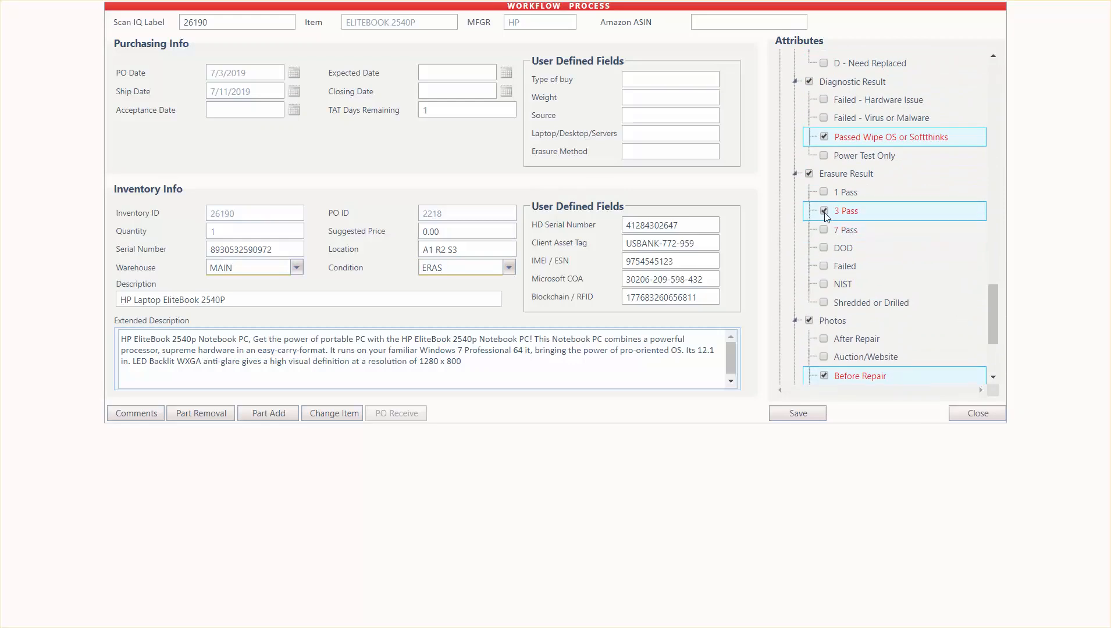
{"action": "left_click", "coordinate": [824, 211]}
{"action": "left_click", "coordinate": [825, 229]}
{"action": "left_click", "coordinate": [825, 248]}
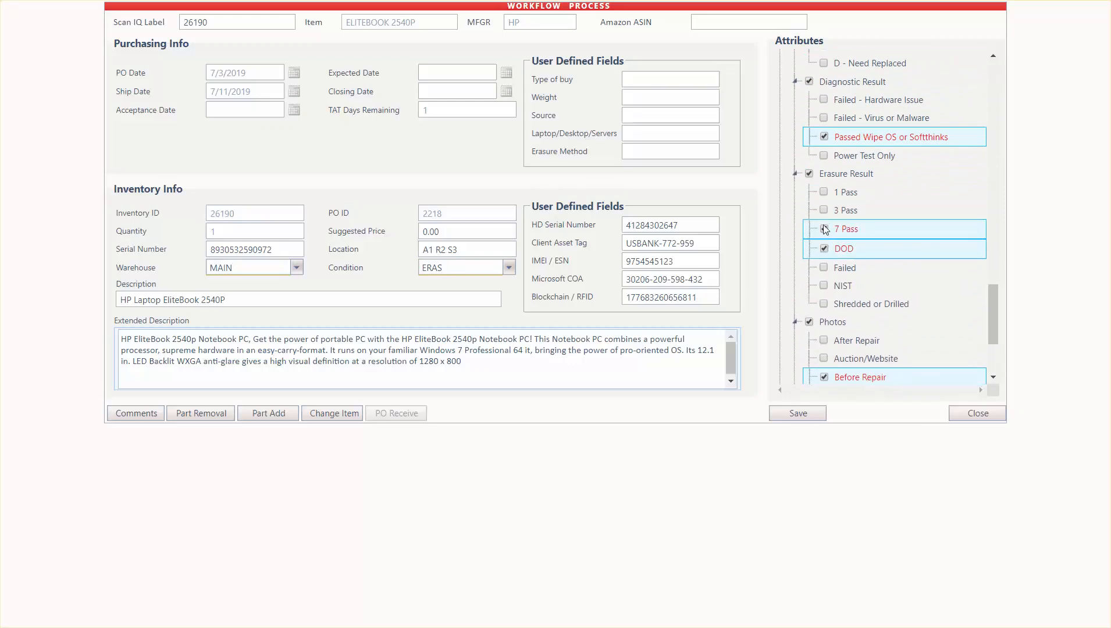
{"action": "left_click", "coordinate": [824, 230]}
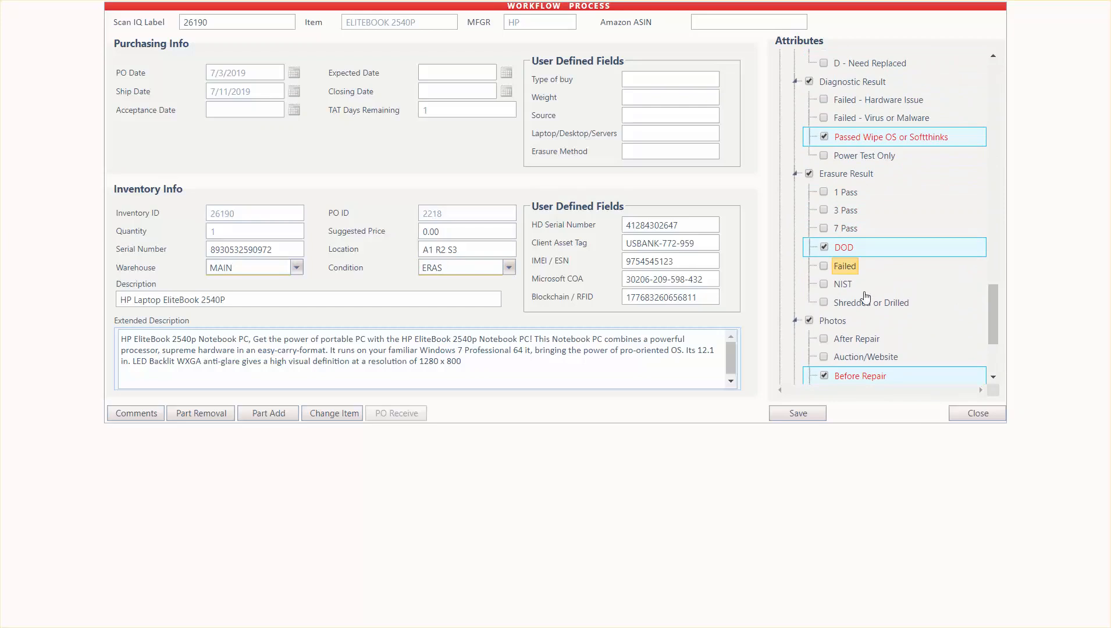
{"action": "left_click", "coordinate": [818, 417]}
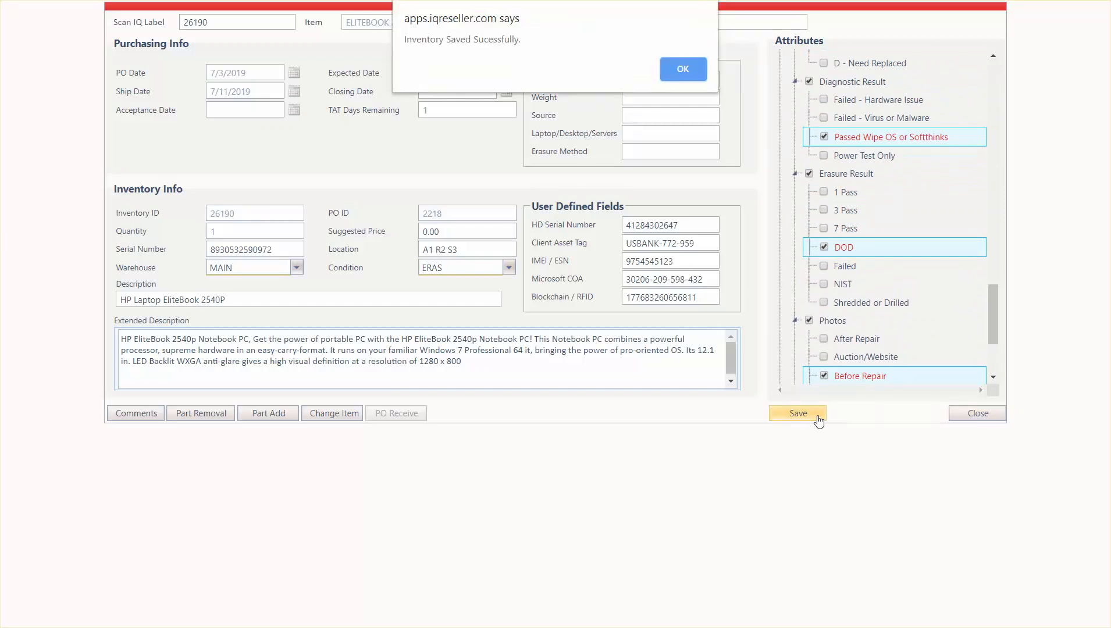
{"action": "left_click", "coordinate": [685, 69]}
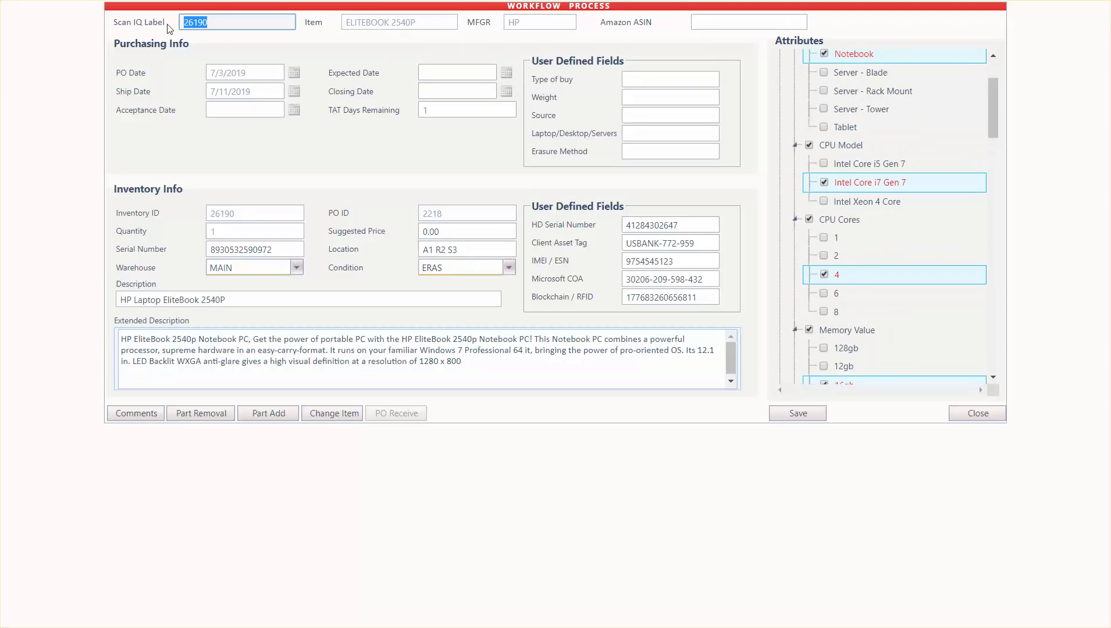
Set the item's condition to TECH (Technical Reconfig & Repair) and save the inventory record
{"action": "left_click", "coordinate": [515, 269]}
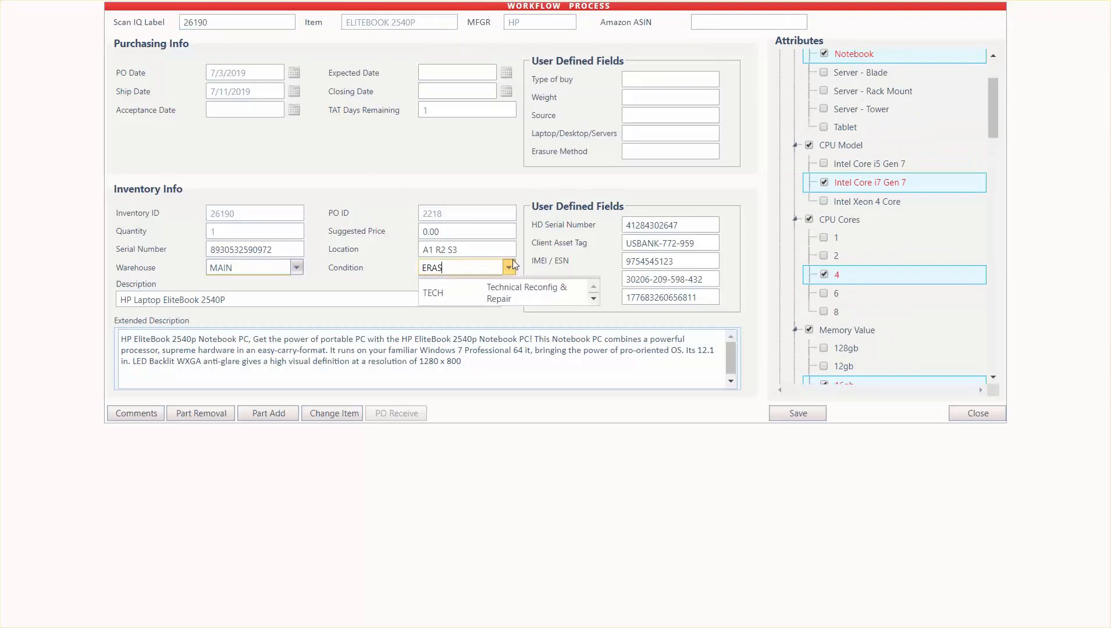
{"action": "left_click", "coordinate": [498, 308]}
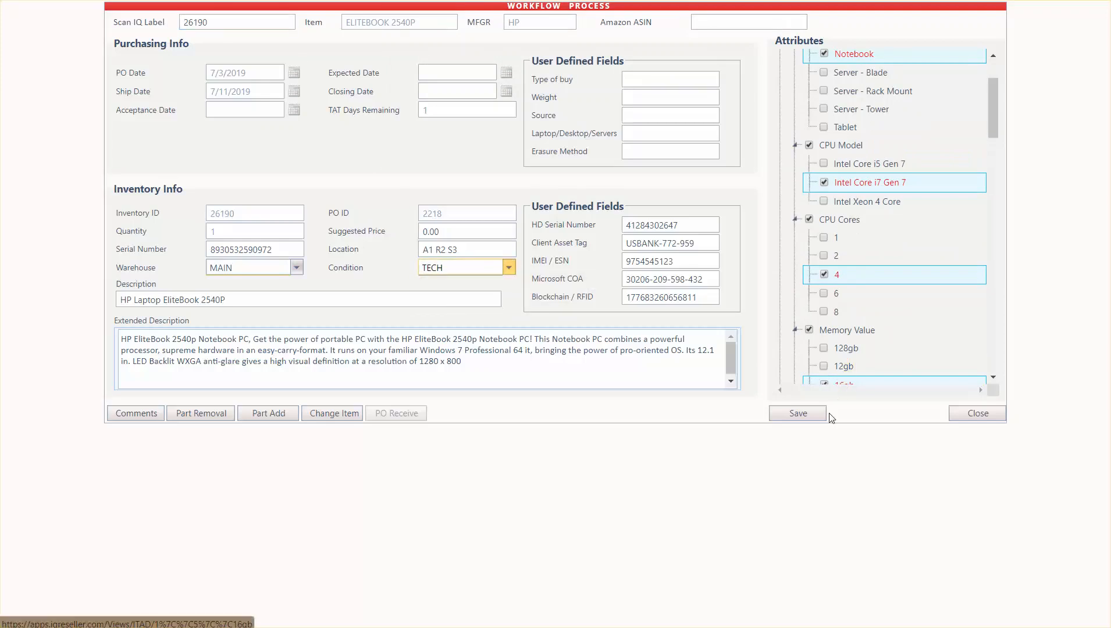
{"action": "left_click", "coordinate": [813, 414]}
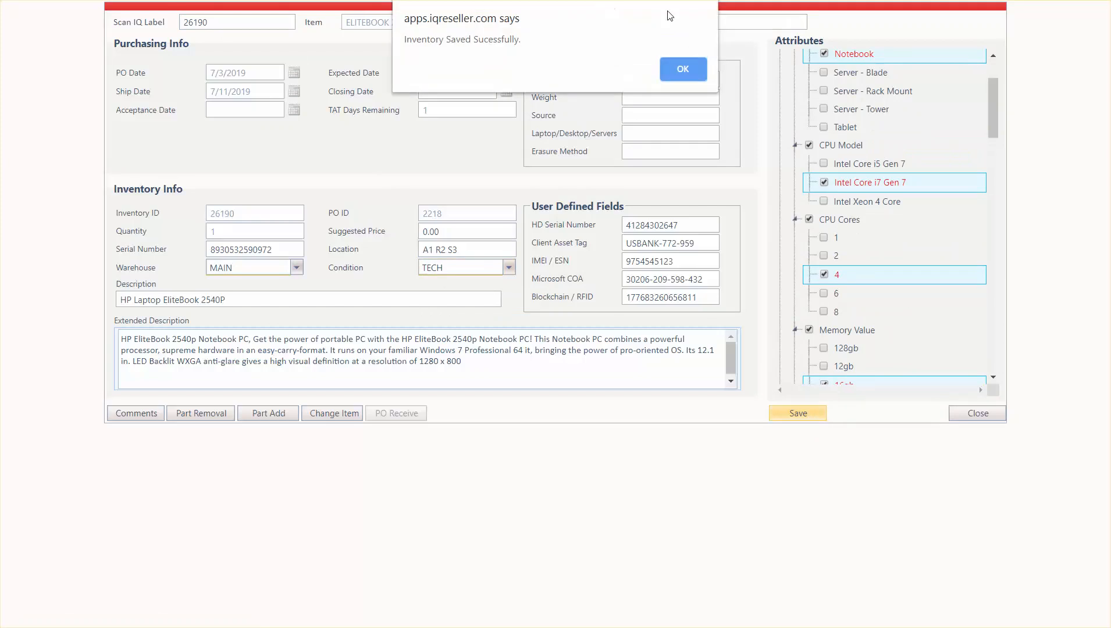
{"action": "left_click", "coordinate": [674, 69]}
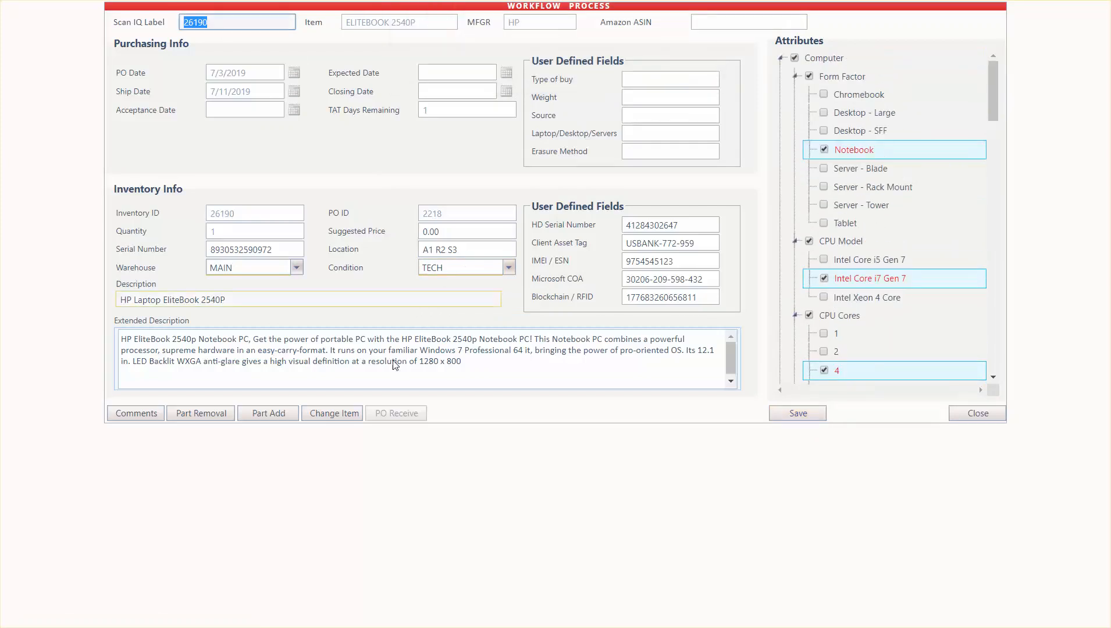
Start a part addition for the laptop, filter inventory items by at911, and add the USED AT911AA HP 1GB SODIMM
{"action": "left_click", "coordinate": [273, 412]}
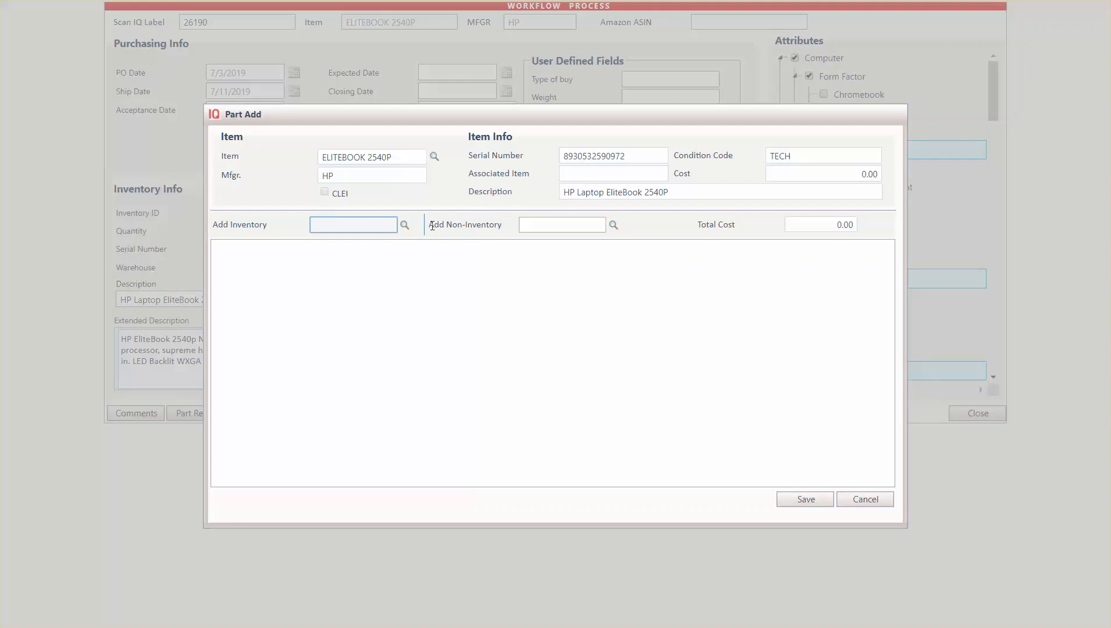
{"action": "left_click", "coordinate": [405, 225]}
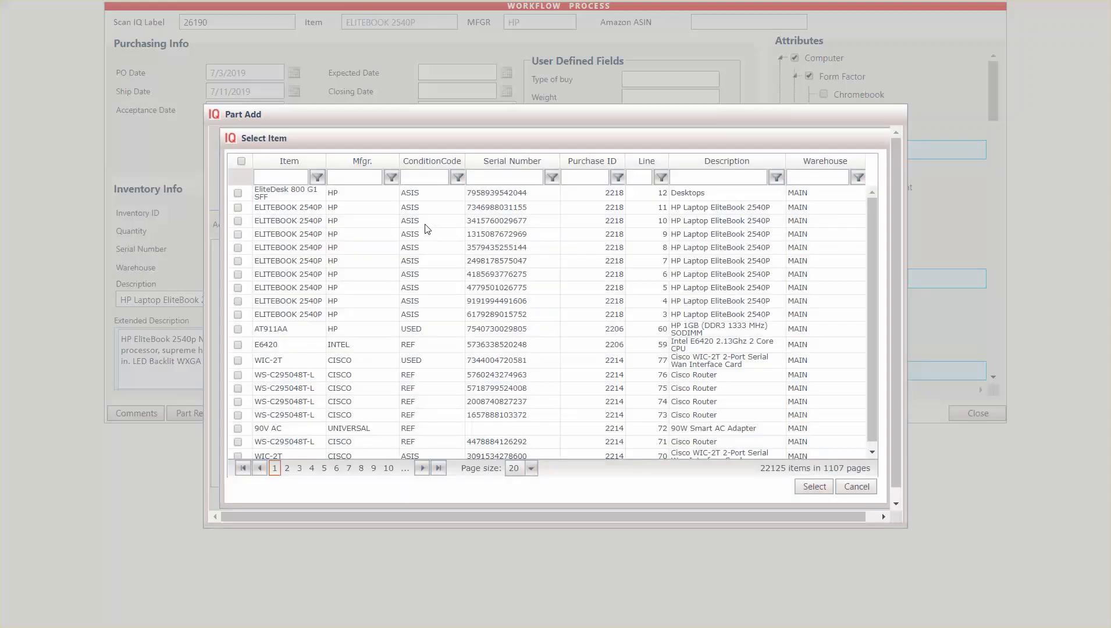
{"action": "left_click", "coordinate": [277, 178]}
{"action": "type", "text": "at98"}
{"action": "type", "text": "11"}
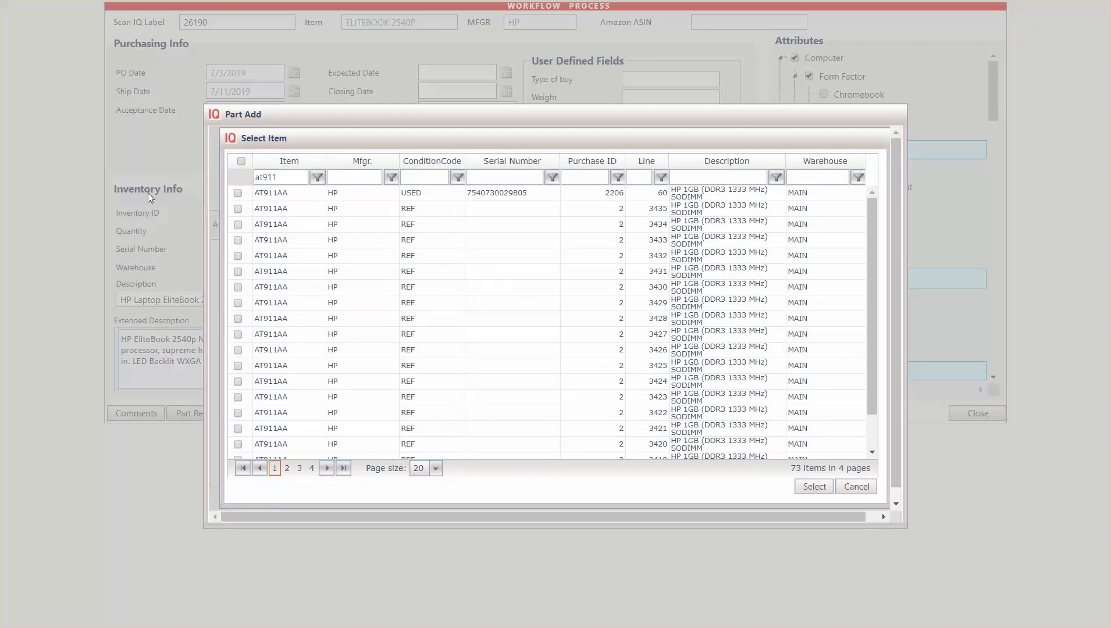
{"action": "left_click", "coordinate": [238, 193]}
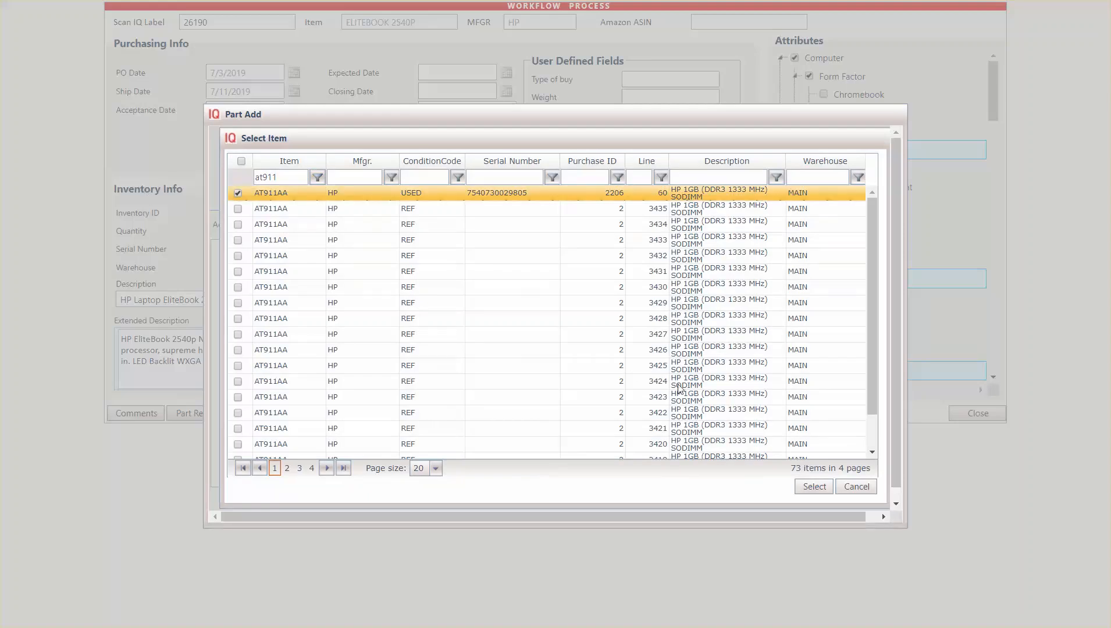
{"action": "left_click", "coordinate": [813, 487]}
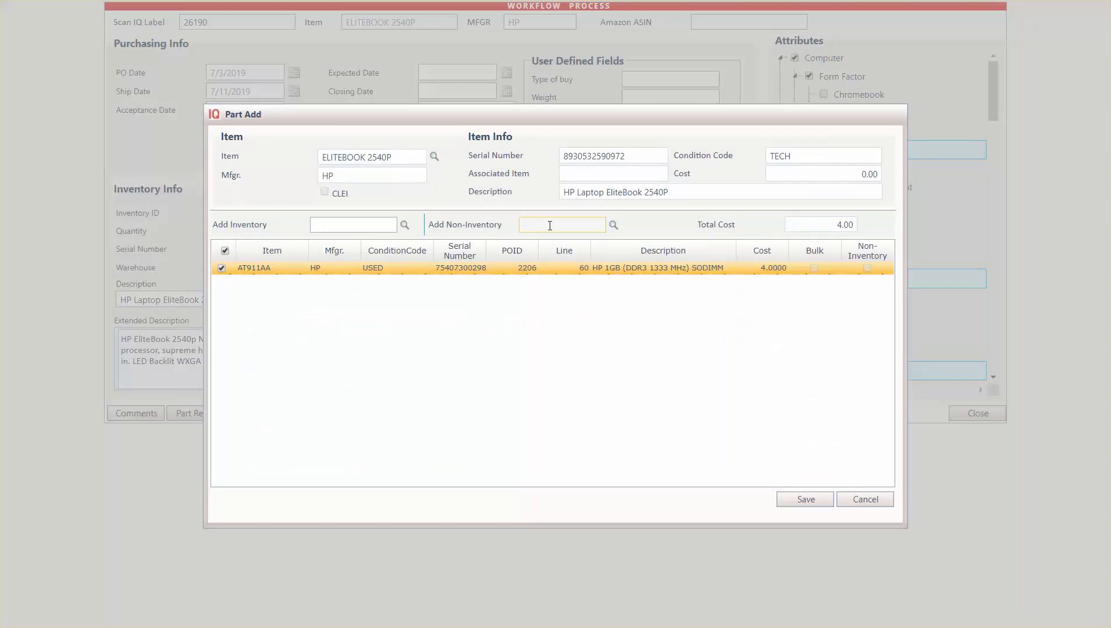
Try to add the non-inventory item LABOR15 (15 Minutes of Labor) to the laptop's part addition
{"action": "left_click", "coordinate": [615, 226]}
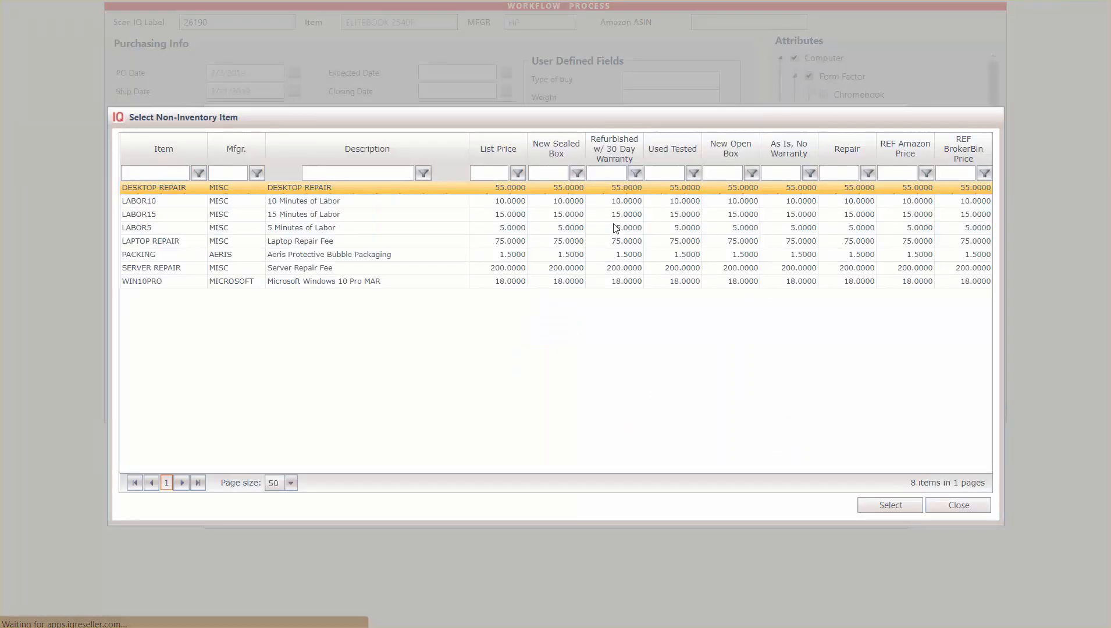
{"action": "left_click", "coordinate": [358, 214]}
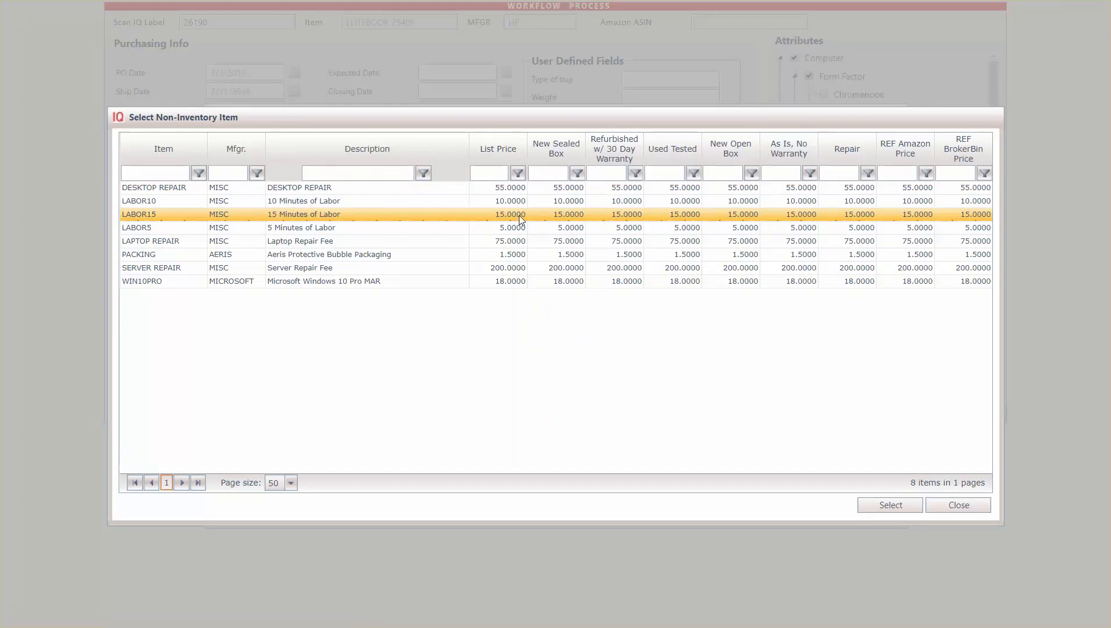
{"action": "double_click", "coordinate": [393, 219]}
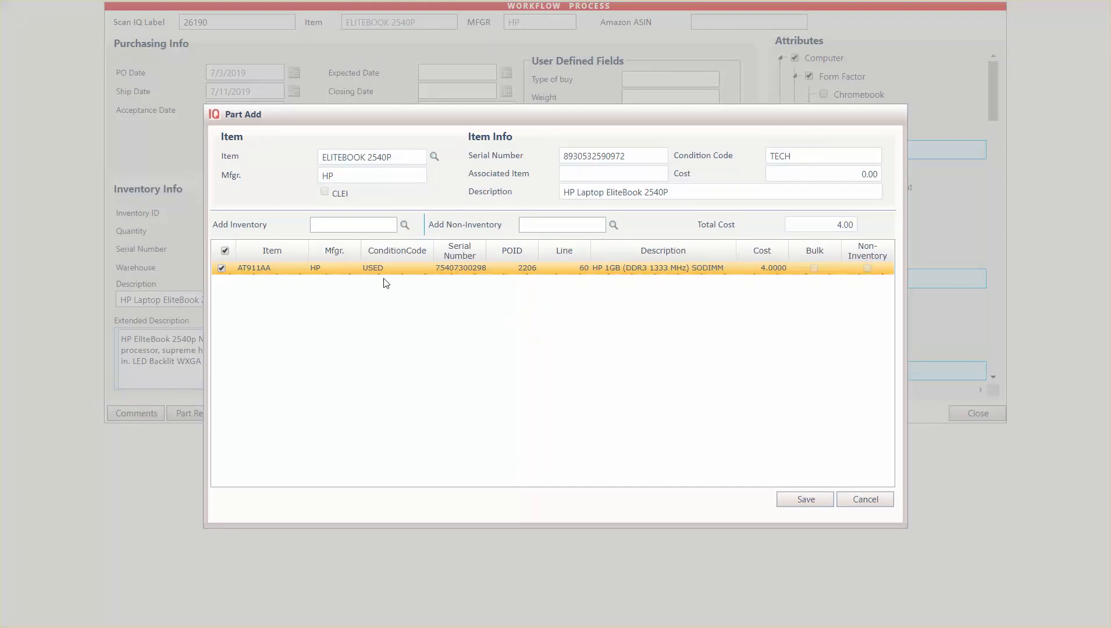
{"action": "left_click", "coordinate": [580, 227]}
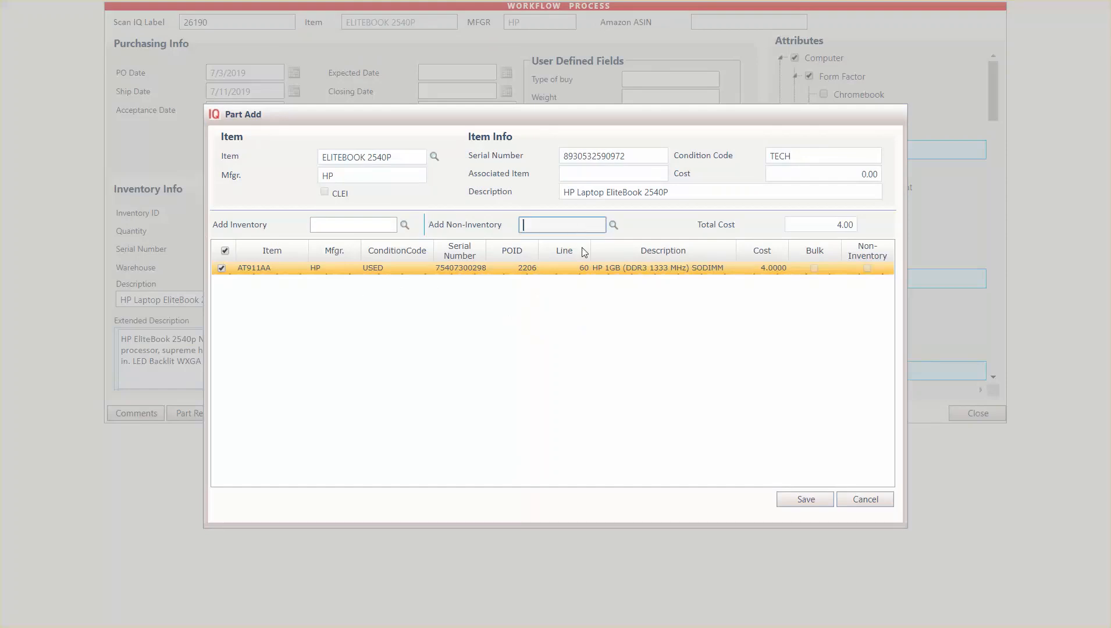
{"action": "left_click", "coordinate": [613, 225]}
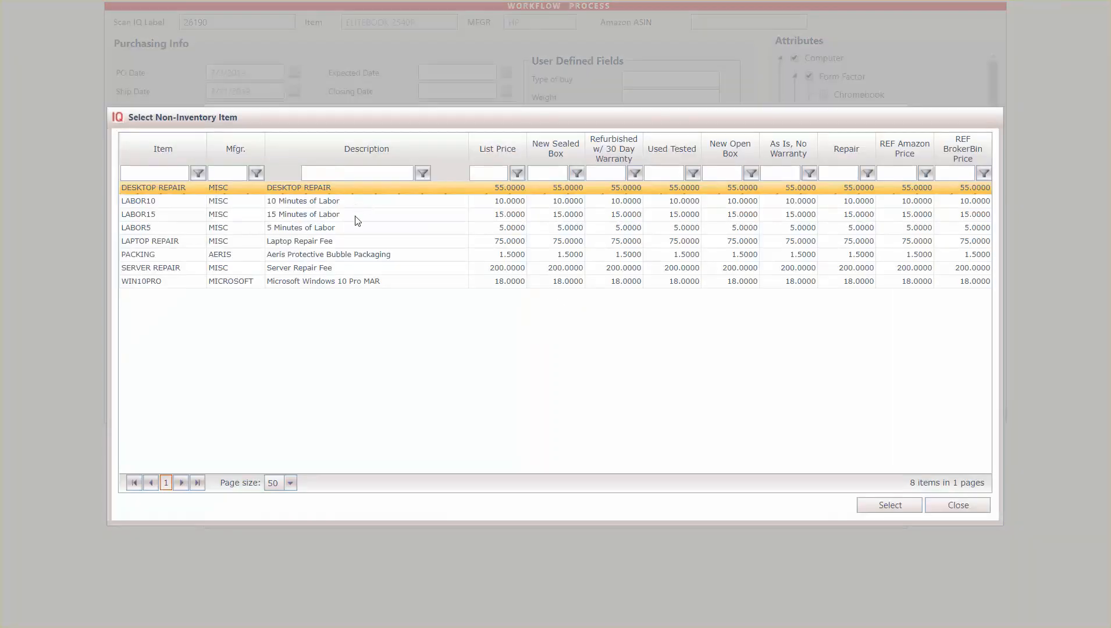
{"action": "left_click", "coordinate": [357, 228]}
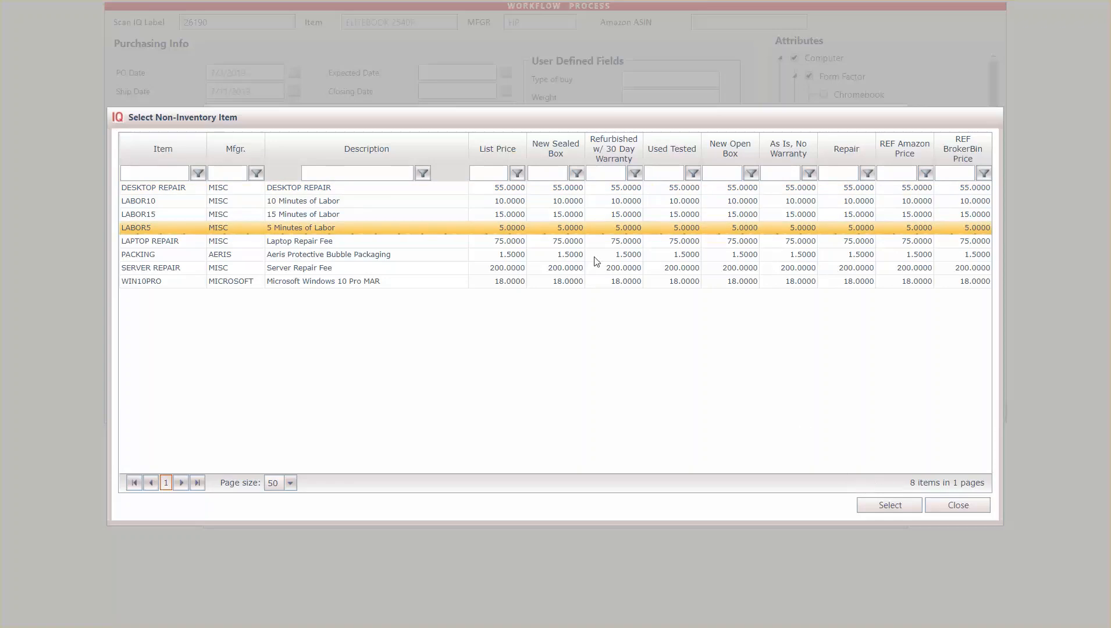
{"action": "left_click", "coordinate": [596, 215]}
{"action": "left_click", "coordinate": [892, 508]}
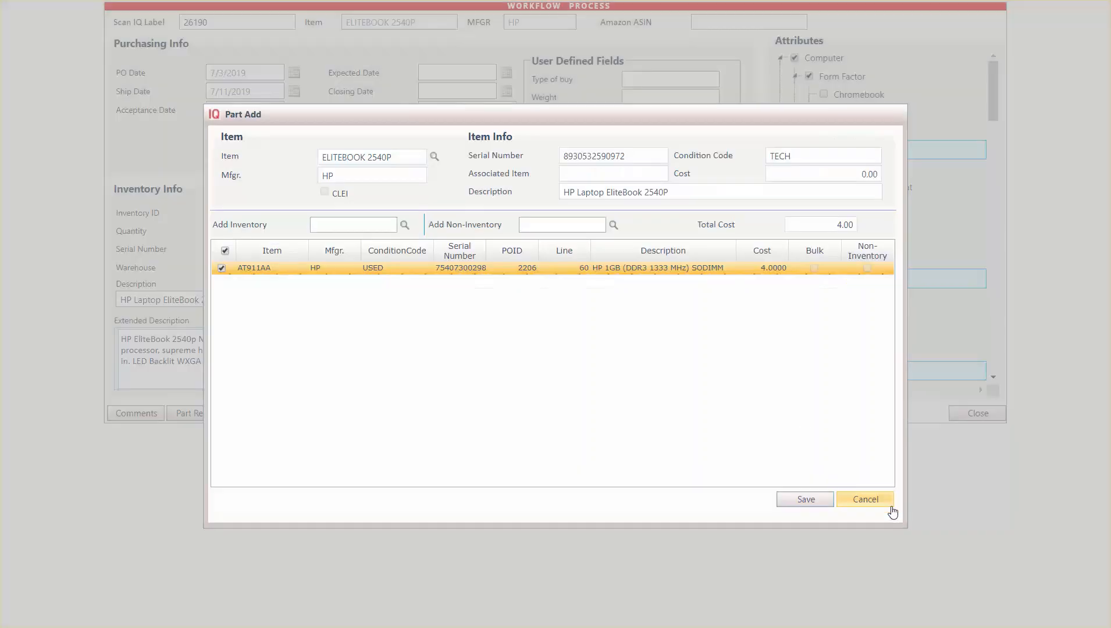
Save the laptop's part addition with the AT911AA memory module and save the inventory record
{"action": "left_click", "coordinate": [805, 499]}
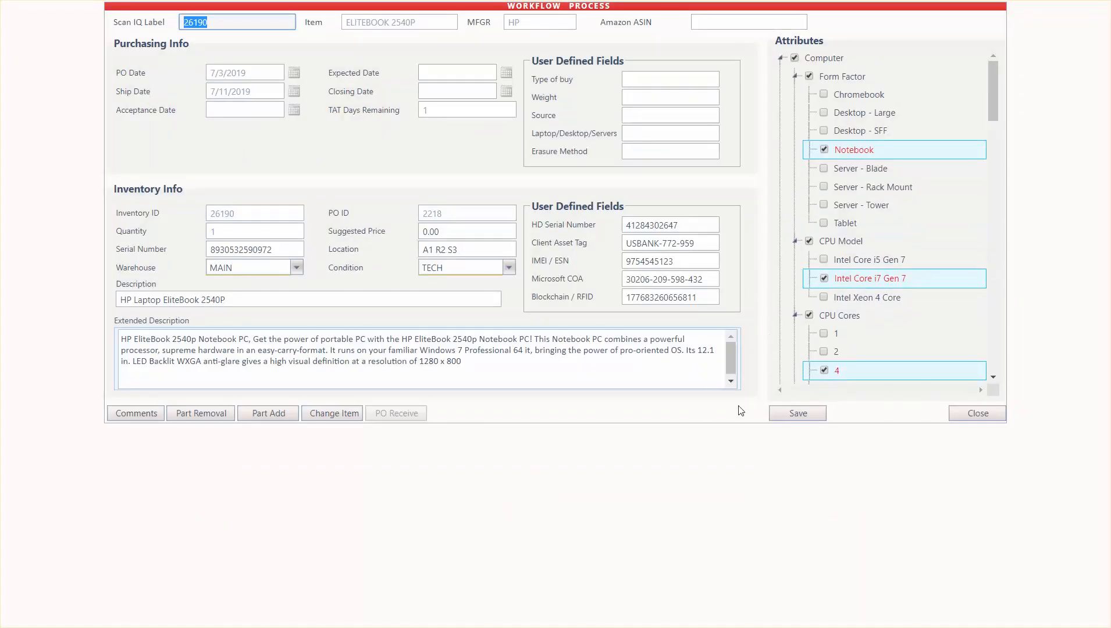
{"action": "left_click", "coordinate": [793, 412]}
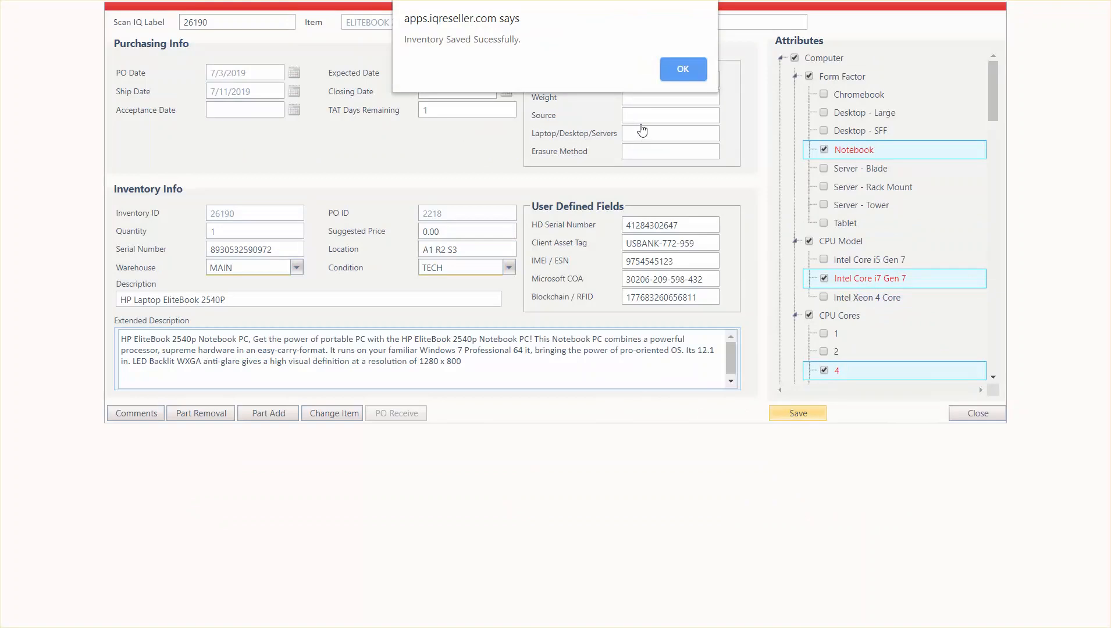
{"action": "left_click", "coordinate": [667, 71]}
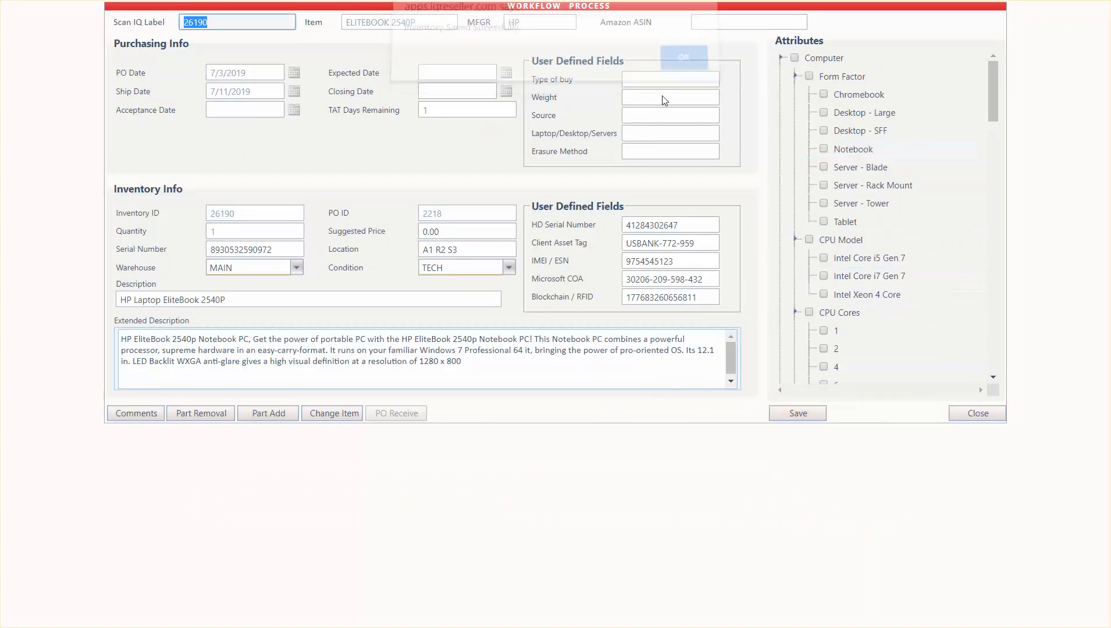
Set the item's condition to REP and save the inventory record
{"action": "left_click", "coordinate": [494, 274]}
{"action": "left_click", "coordinate": [495, 296]}
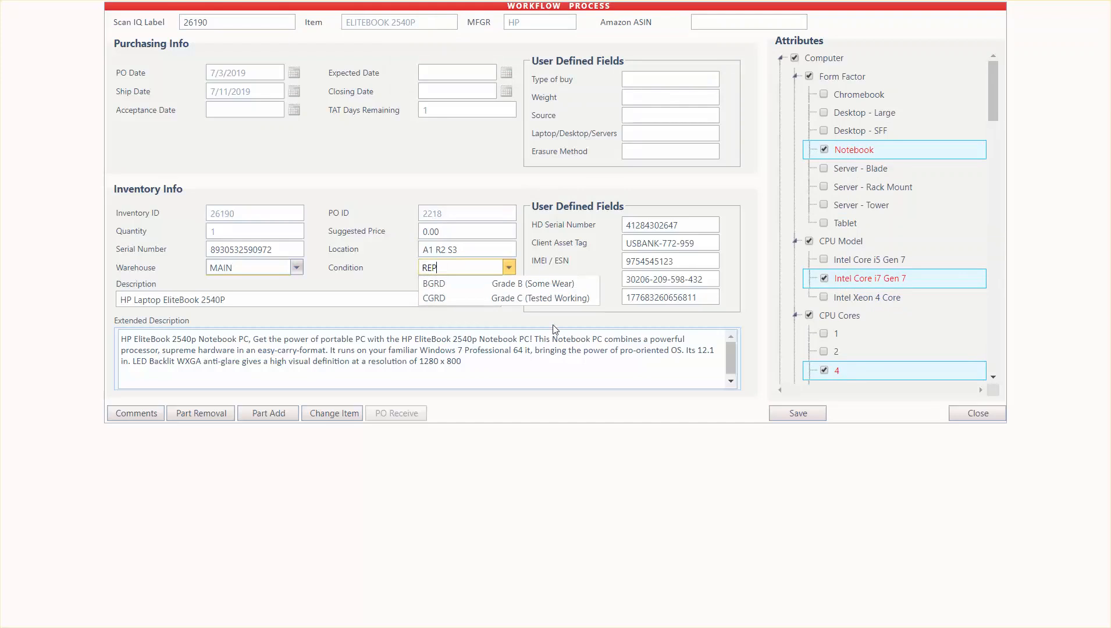
{"action": "left_click", "coordinate": [798, 413]}
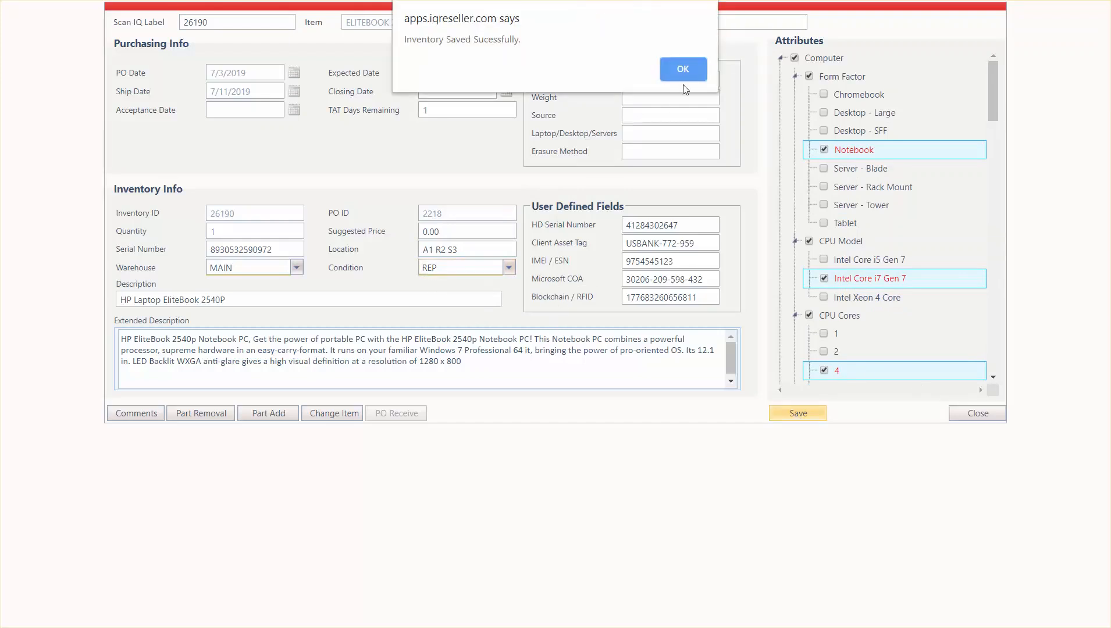
{"action": "left_click", "coordinate": [679, 68]}
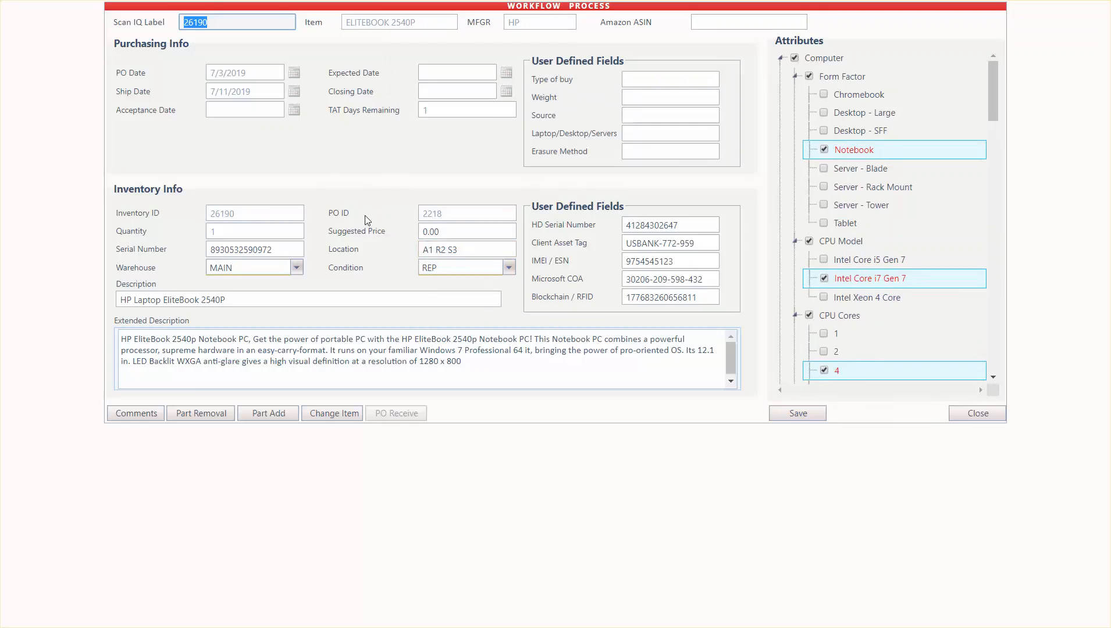
Set the item's condition to AGRD (Grade A, Near Perfect) and save the inventory record
{"action": "left_click", "coordinate": [447, 266]}
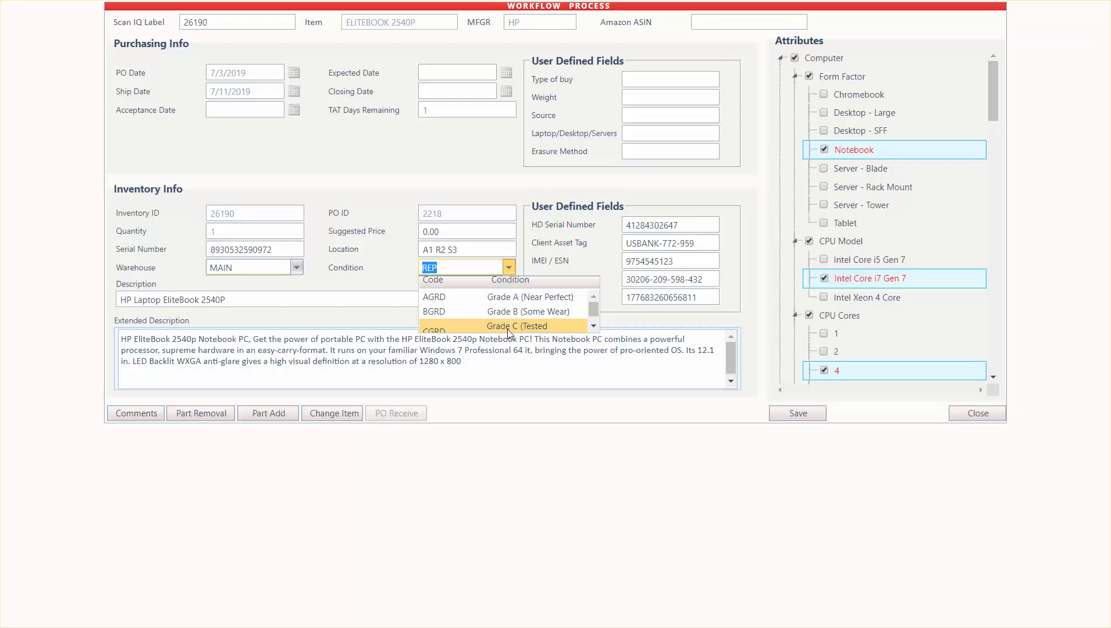
{"action": "left_click", "coordinate": [509, 297]}
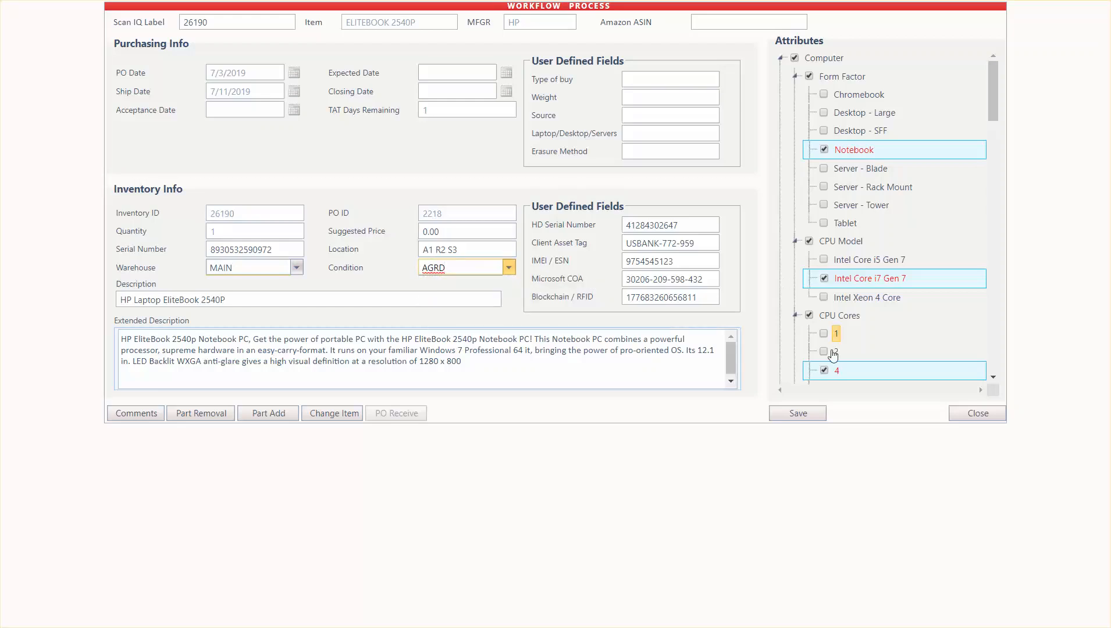
{"action": "left_click", "coordinate": [798, 415]}
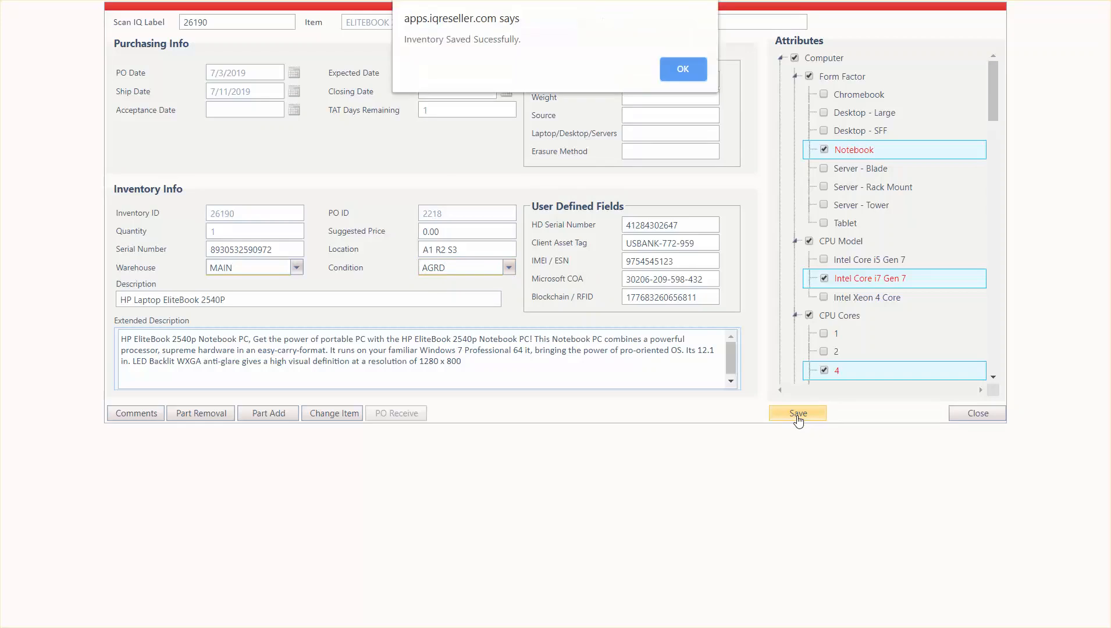
{"action": "left_click", "coordinate": [689, 69]}
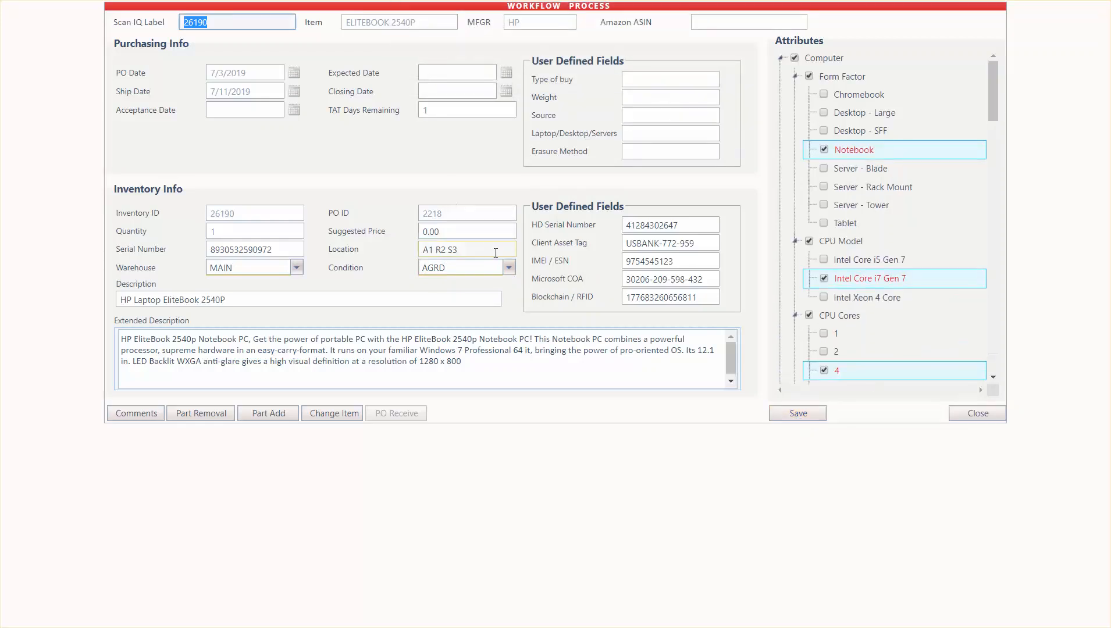
Close the workflow process and filter the inventory list by Inventory ID 26190
{"action": "left_click", "coordinate": [496, 268]}
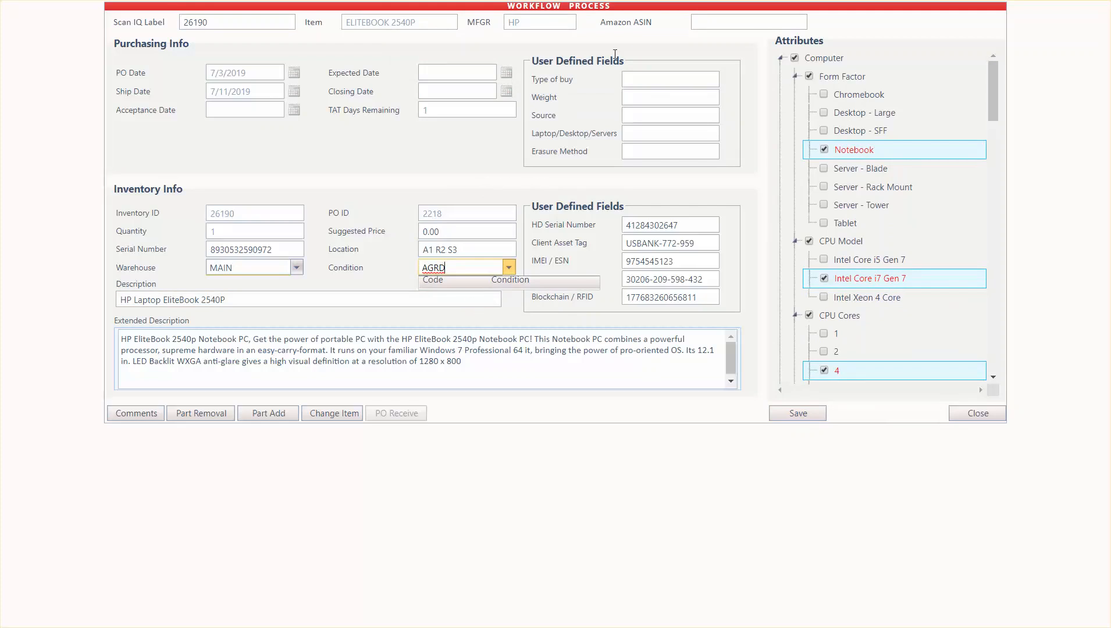
{"action": "left_click", "coordinate": [974, 416]}
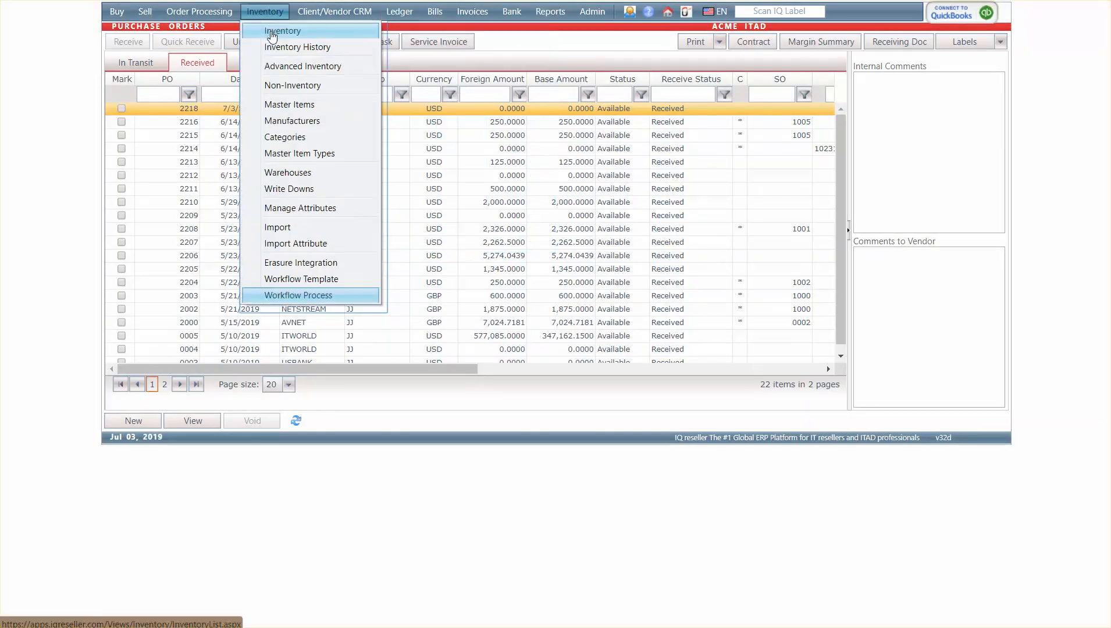
{"action": "left_click", "coordinate": [335, 37]}
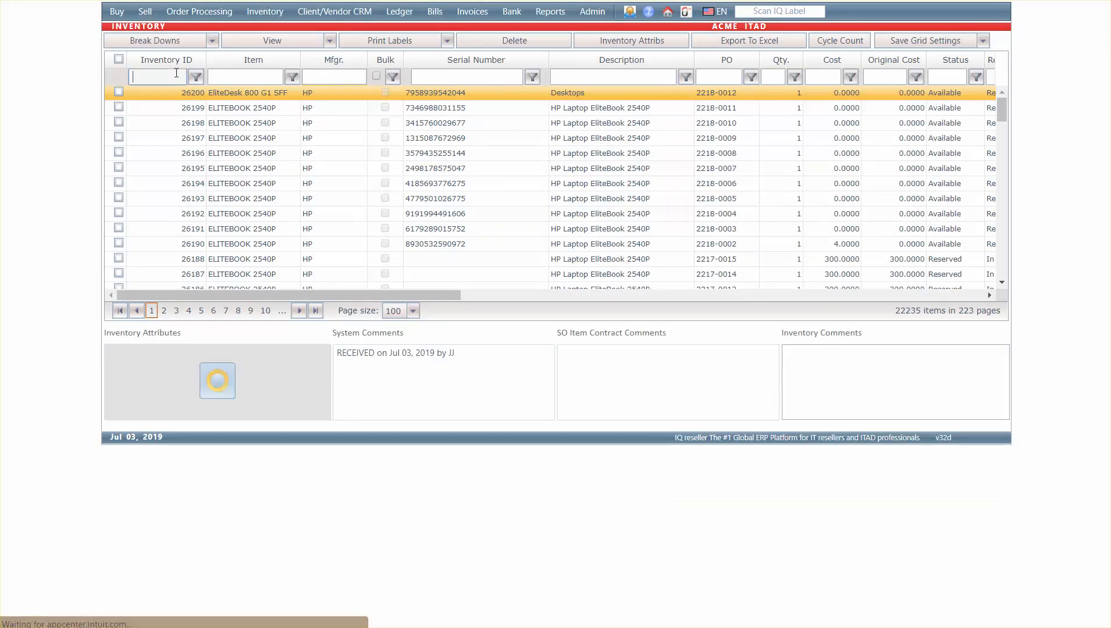
{"action": "left_click", "coordinate": [176, 74]}
{"action": "type", "text": "26190"}
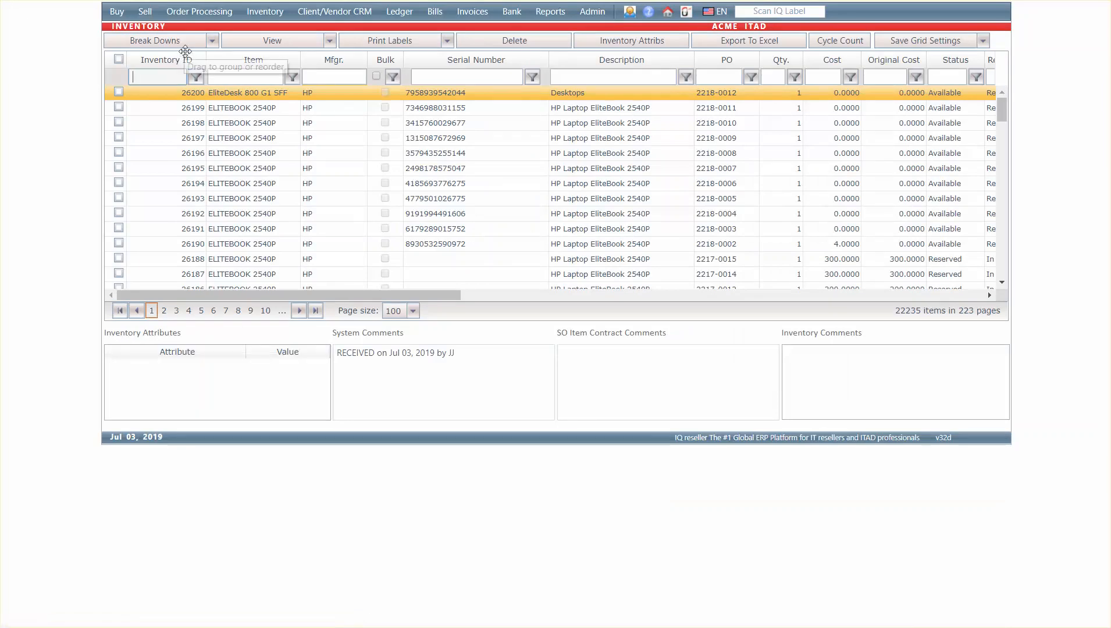
{"action": "key", "text": "Return"}
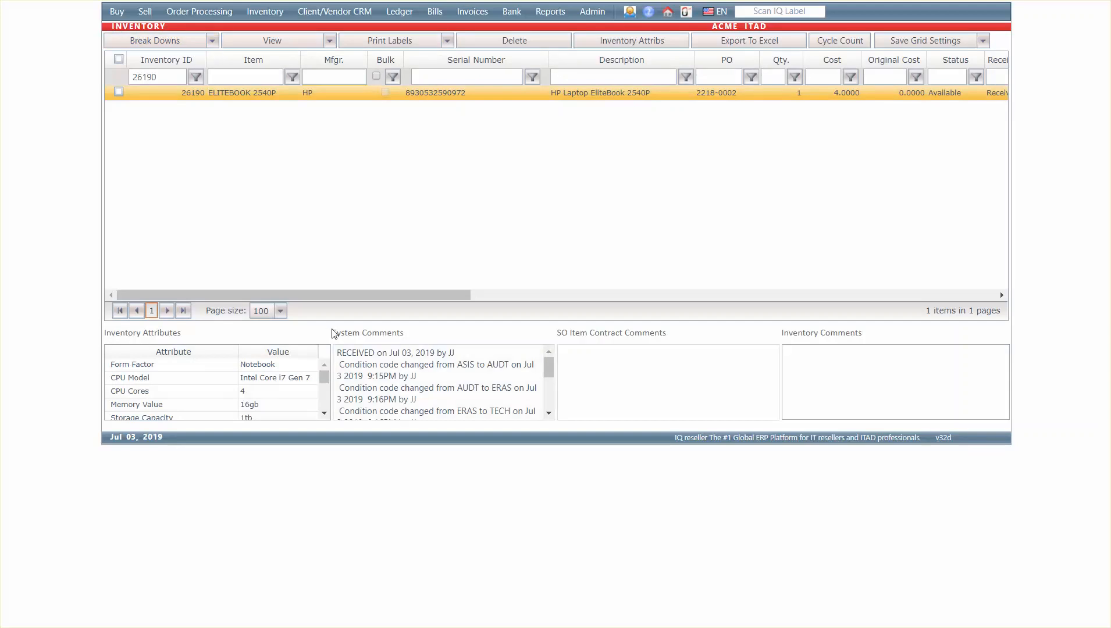
Review the laptop's system comments for the logged condition code changes and the part addition
{"action": "left_click_drag", "start_coordinate": [334, 333], "coordinate": [403, 334]}
{"action": "left_click", "coordinate": [388, 361]}
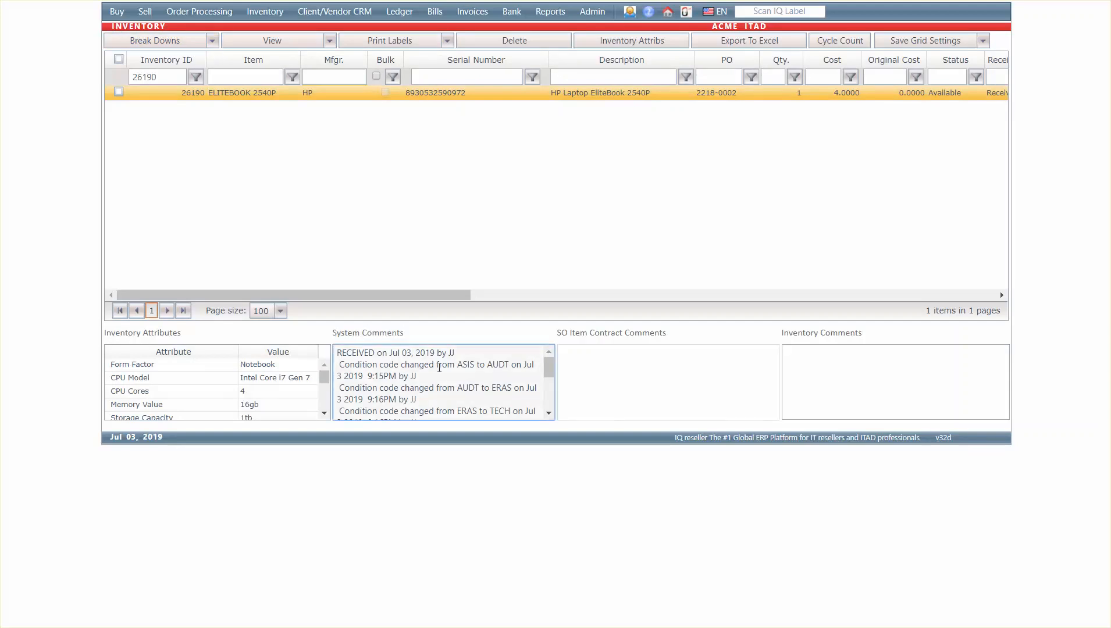
{"action": "left_click_drag", "start_coordinate": [446, 365], "coordinate": [468, 386]}
{"action": "left_click", "coordinate": [479, 396]}
{"action": "left_click", "coordinate": [549, 414]}
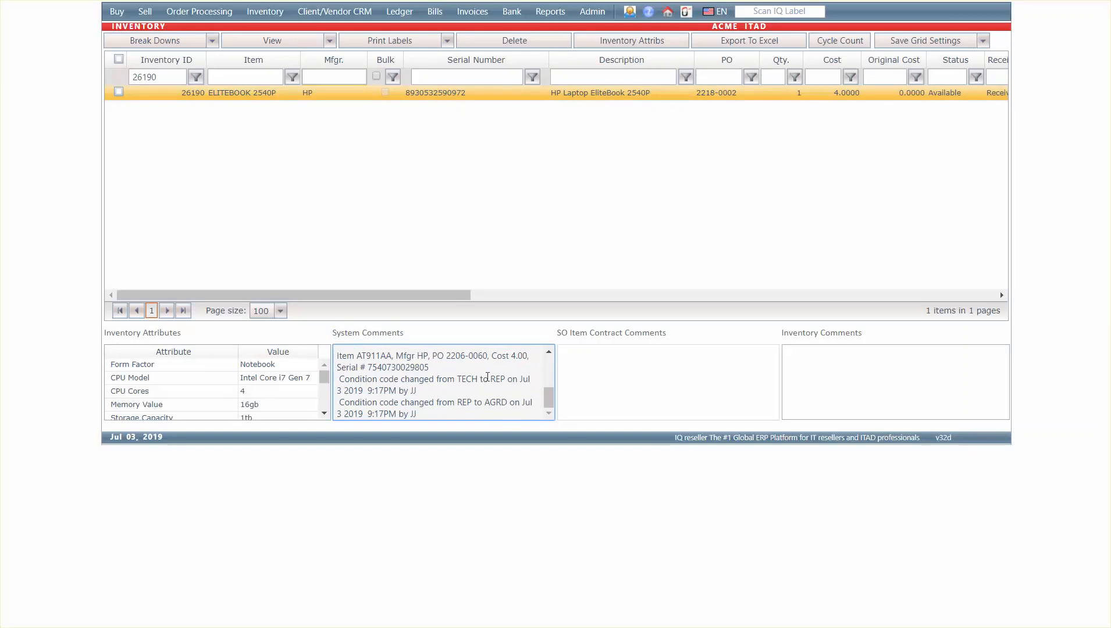
Open the laptop's action history and examine its earliest entries, from the starting record through the attribute additions
{"action": "left_click", "coordinate": [174, 93]}
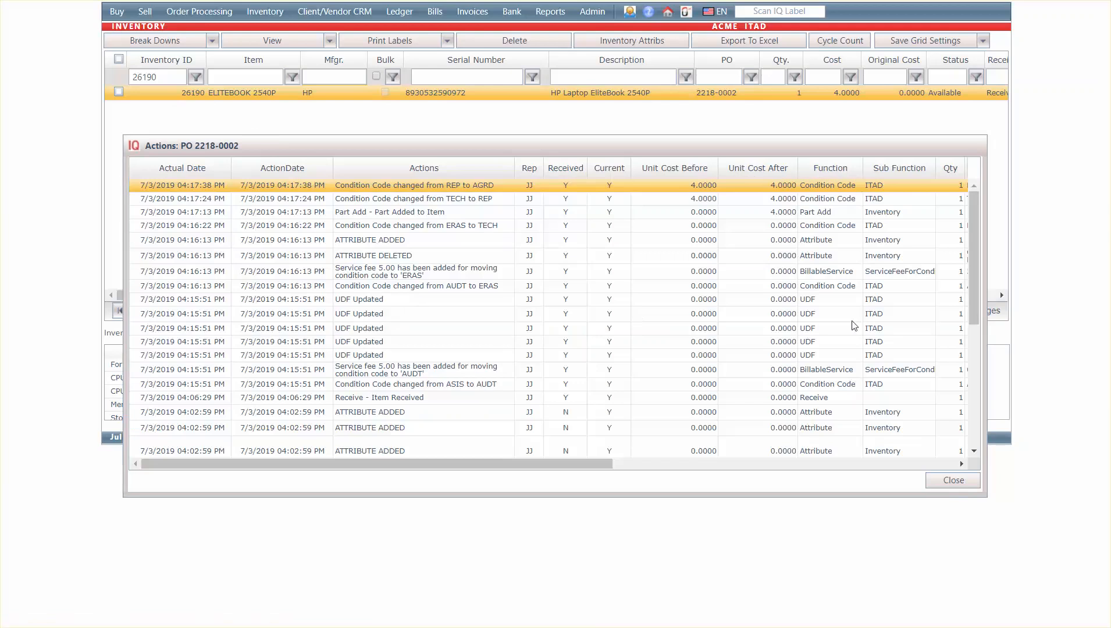
{"action": "left_click_drag", "start_coordinate": [974, 250], "coordinate": [961, 470]}
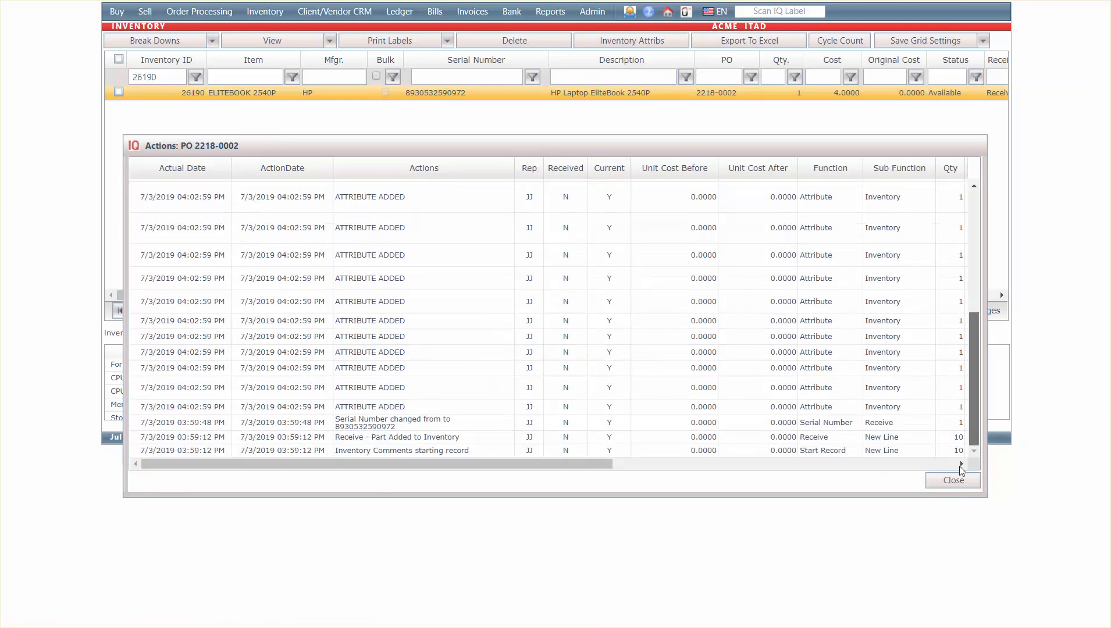
{"action": "left_click", "coordinate": [357, 452]}
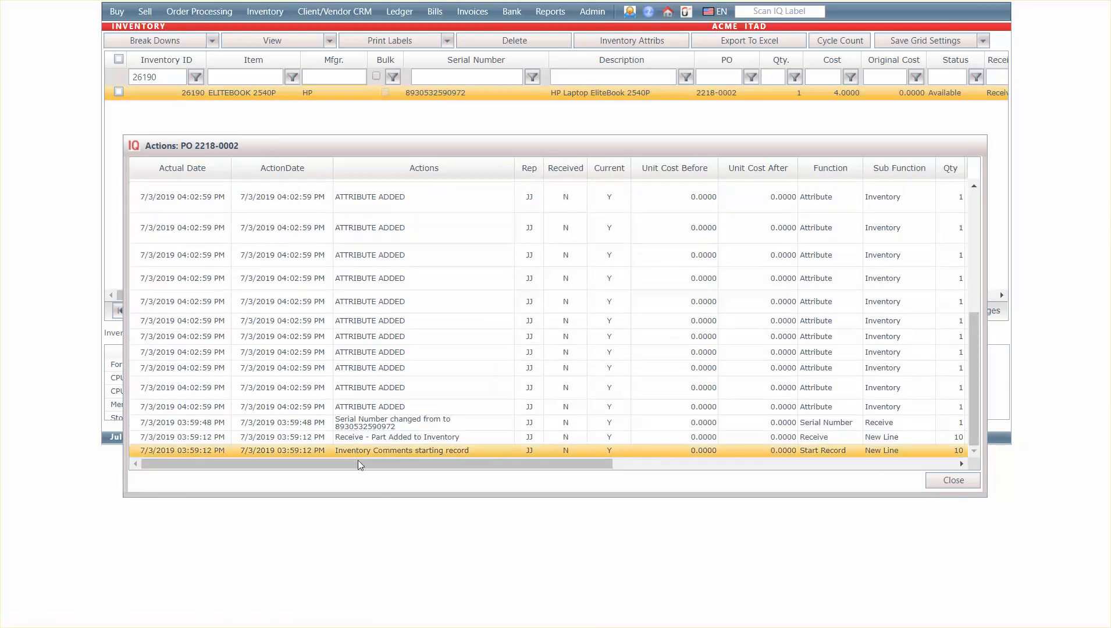
{"action": "left_click", "coordinate": [377, 440]}
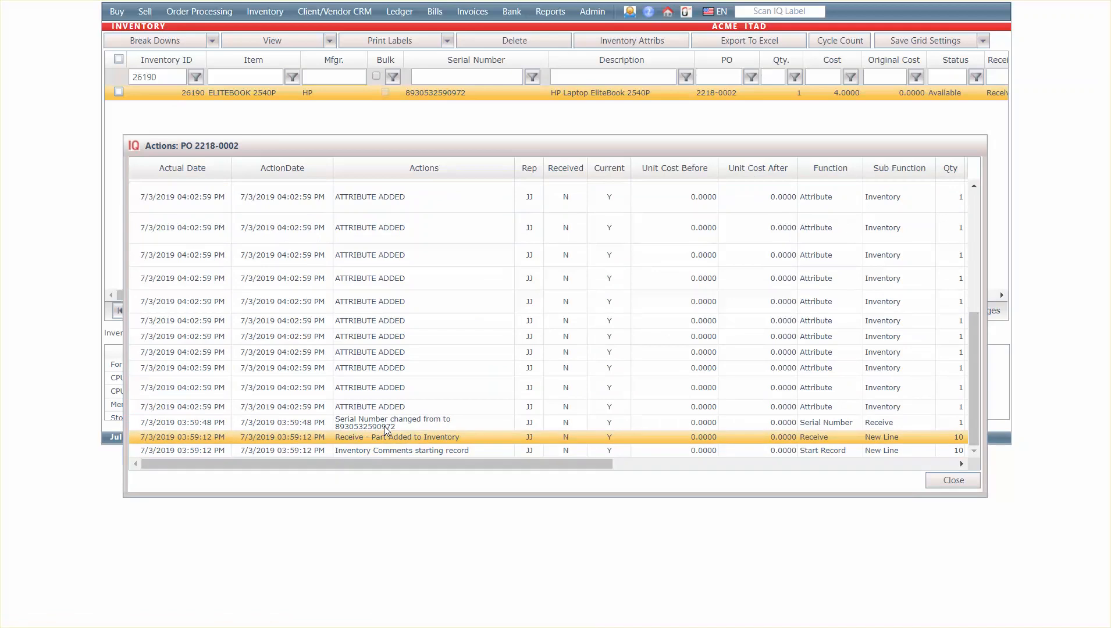
{"action": "left_click", "coordinate": [385, 428]}
{"action": "left_click_drag", "start_coordinate": [387, 407], "coordinate": [398, 241]}
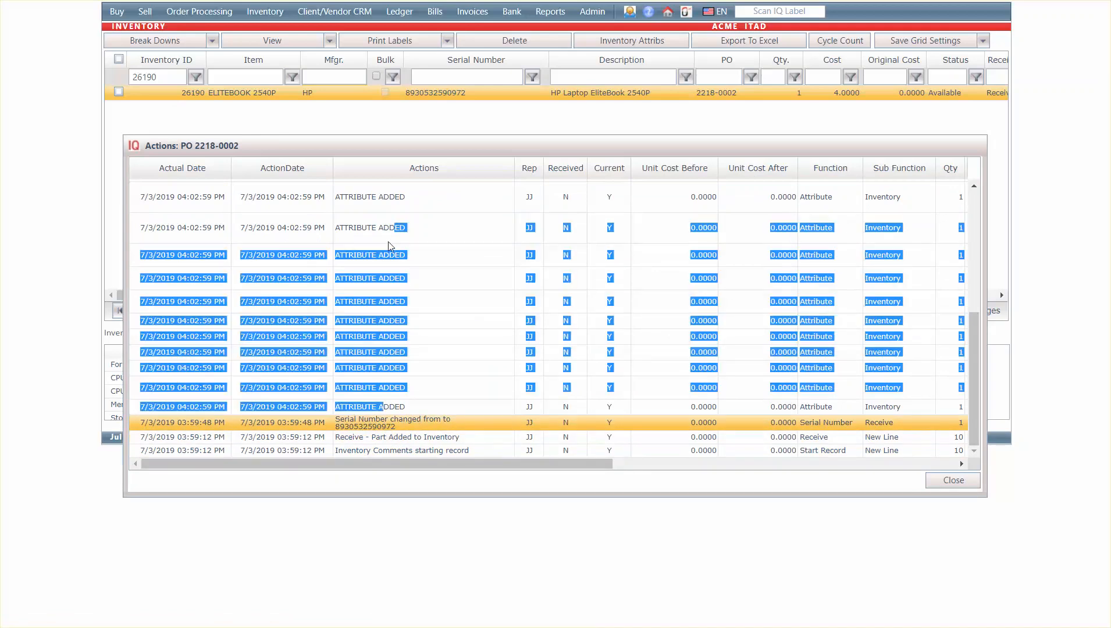
{"action": "left_click", "coordinate": [389, 241]}
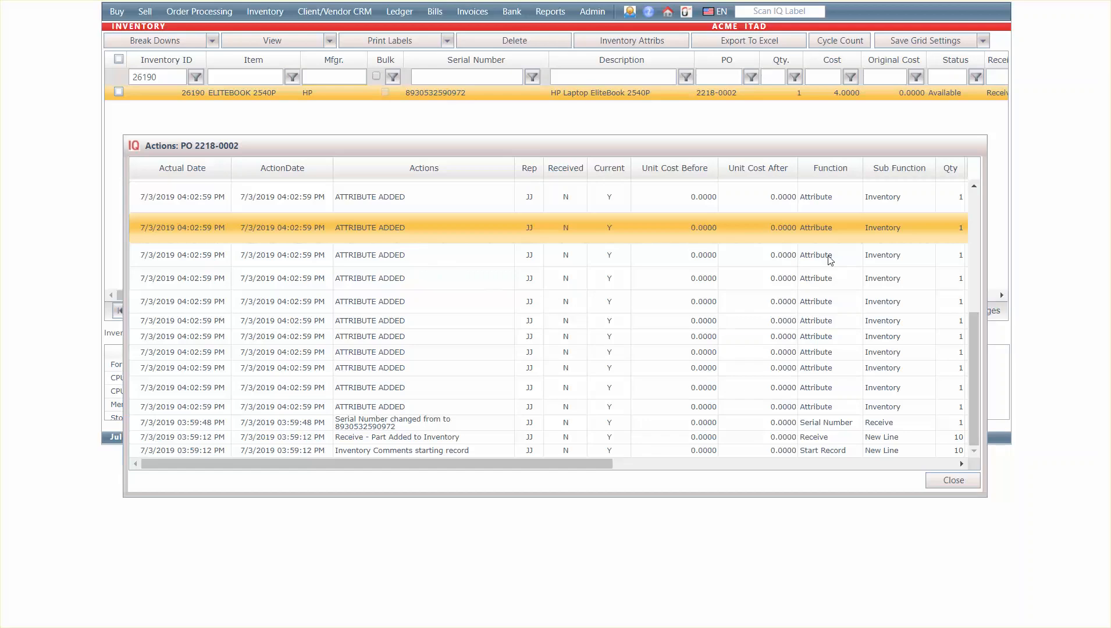
Examine the action history's item receipt, ASIS to AUDT condition change, AUDT service fee and UDF update entries
{"action": "left_click_drag", "start_coordinate": [979, 344], "coordinate": [978, 259]}
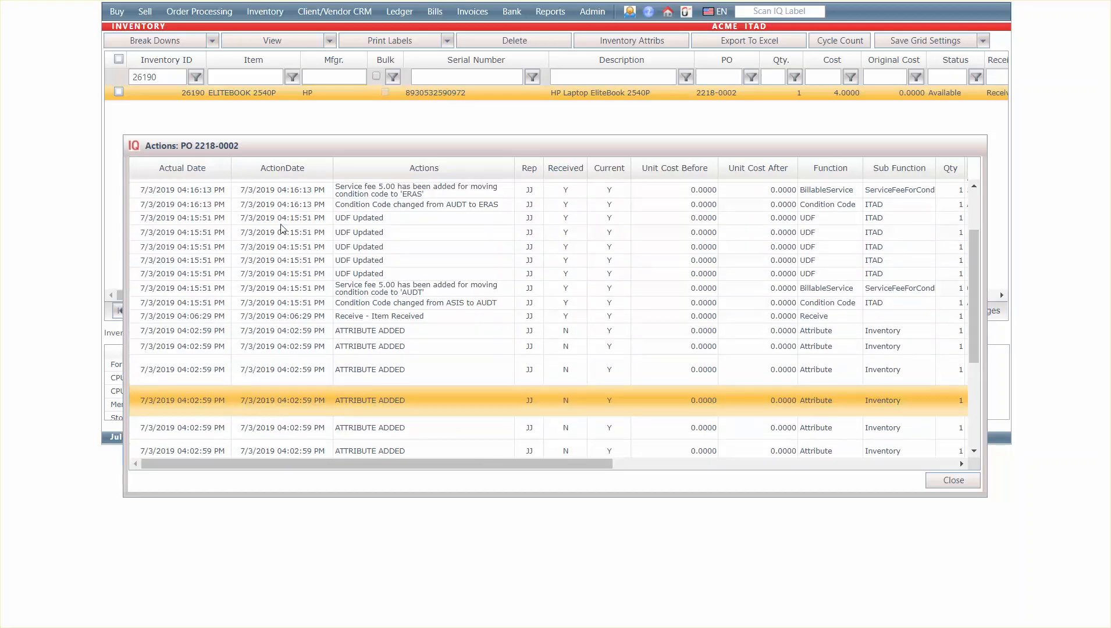
{"action": "left_click", "coordinate": [393, 303]}
{"action": "left_click", "coordinate": [391, 316]}
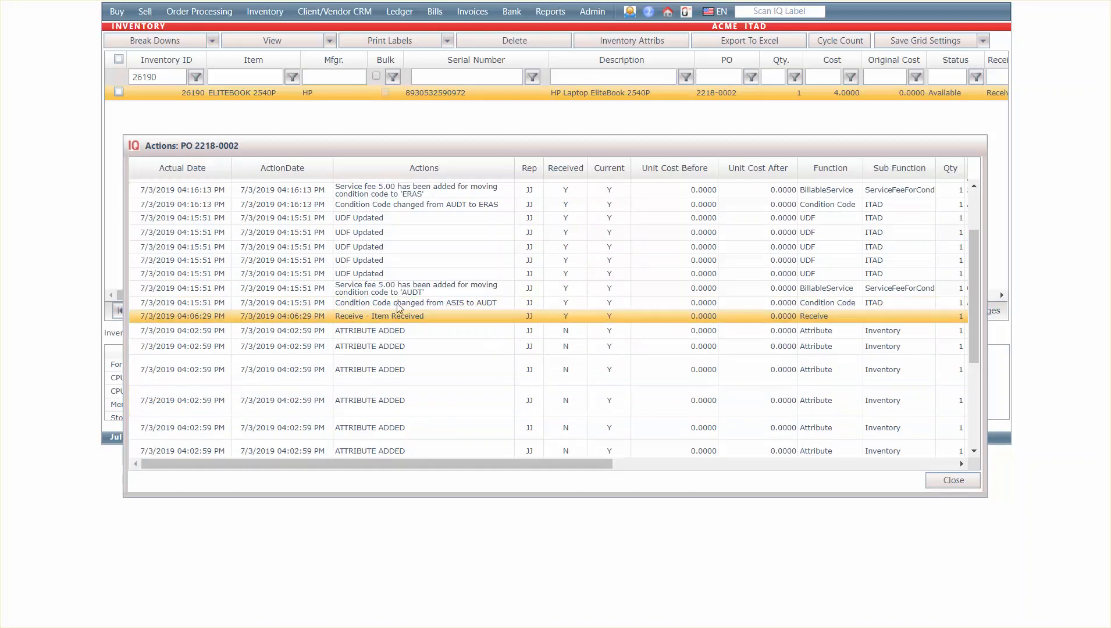
{"action": "left_click", "coordinate": [398, 303]}
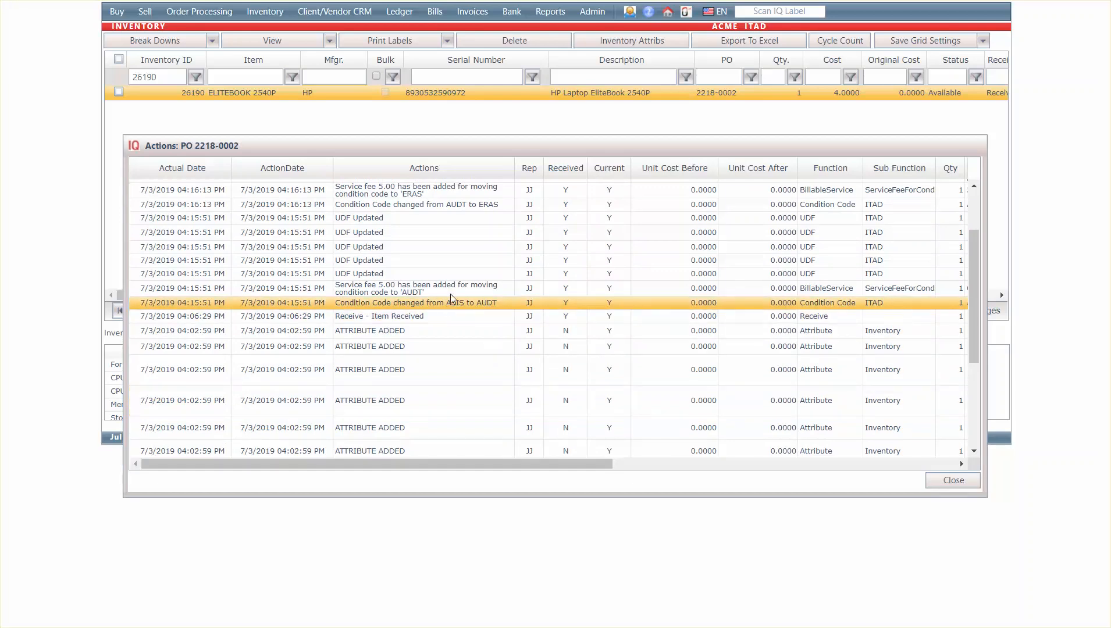
{"action": "left_click", "coordinate": [376, 290]}
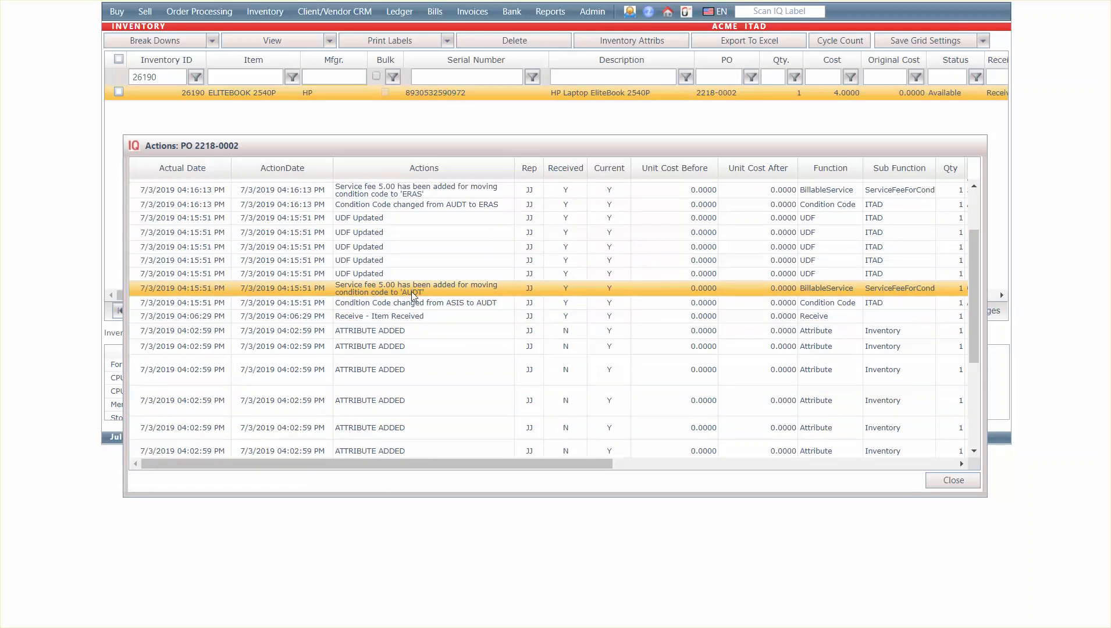
{"action": "left_click", "coordinate": [388, 276]}
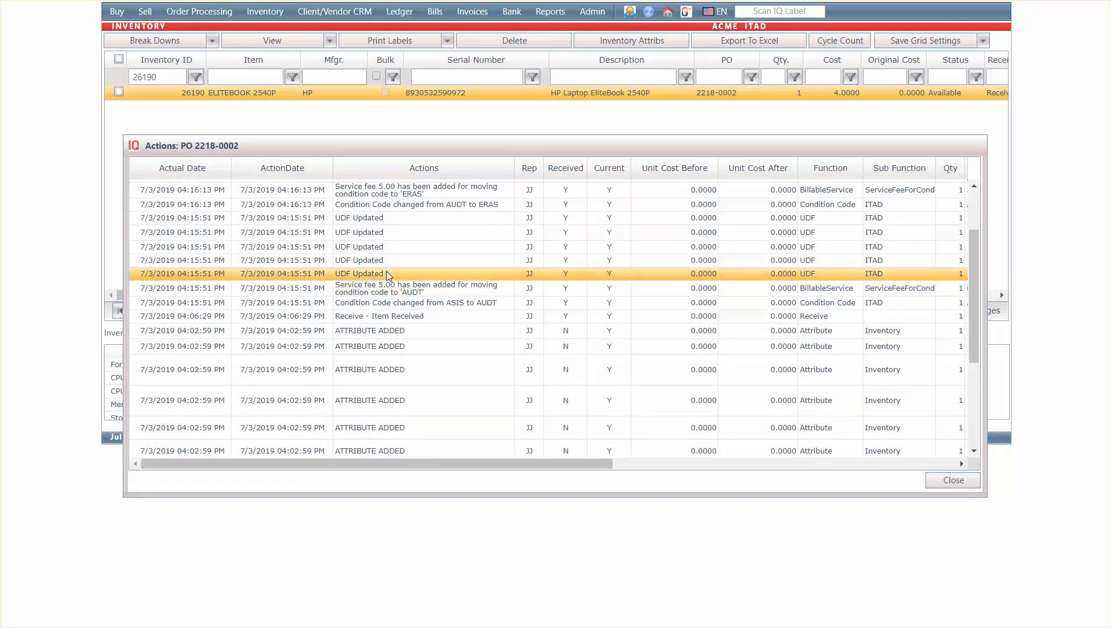
Compare the action history's service fee entries for the moves to AUDT and ERAS, along with the UDF updates between them
{"action": "left_click", "coordinate": [396, 233]}
{"action": "left_click", "coordinate": [407, 195]}
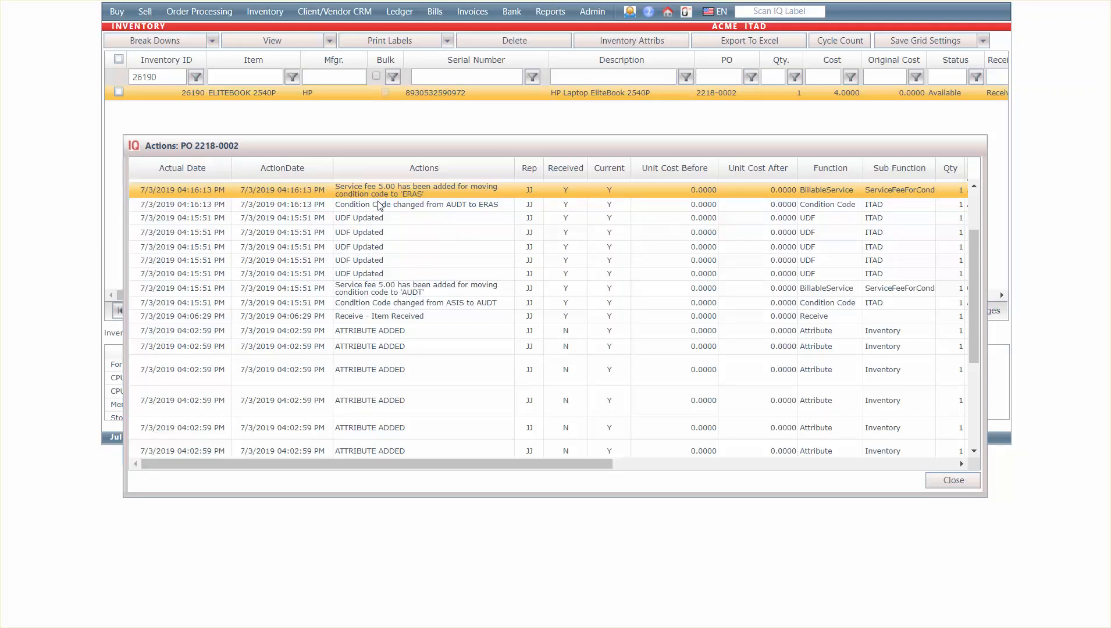
{"action": "left_click", "coordinate": [451, 306]}
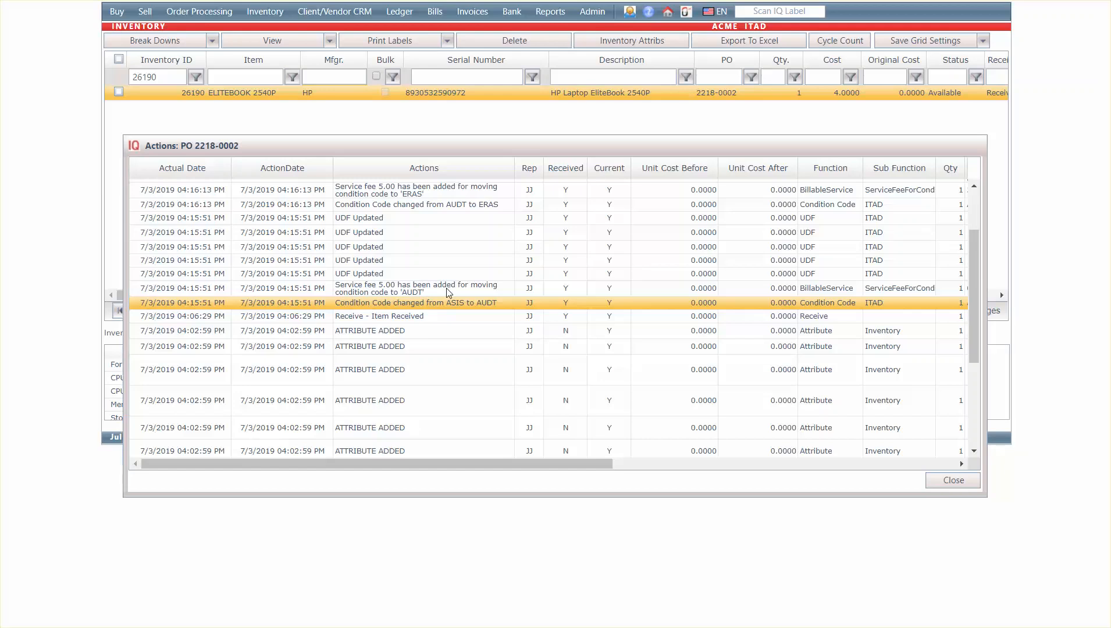
{"action": "left_click_drag", "start_coordinate": [449, 293], "coordinate": [335, 263]}
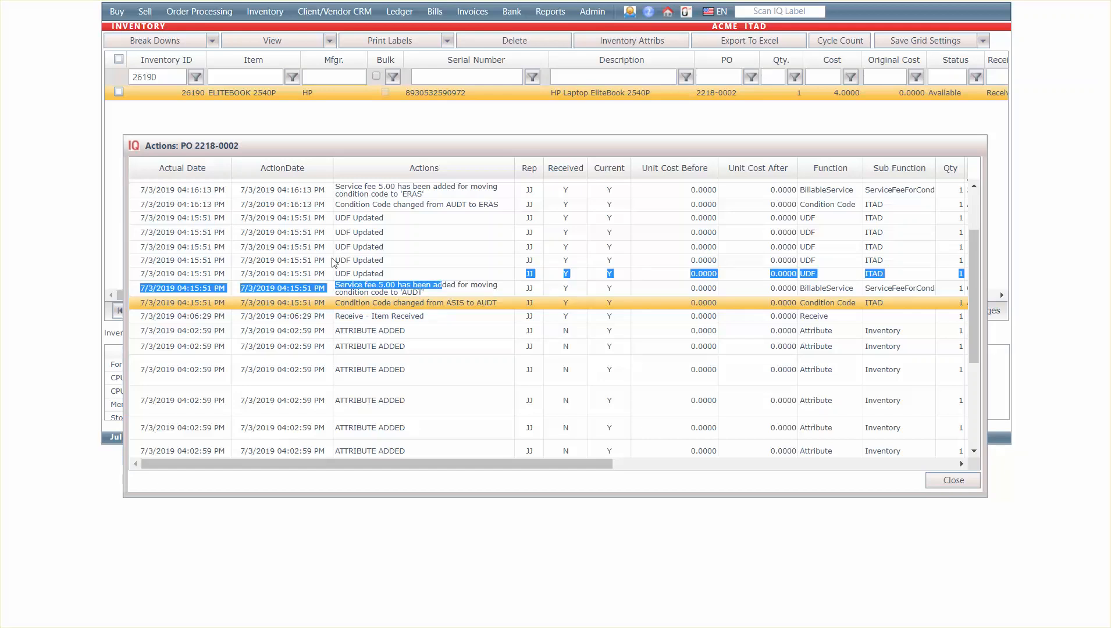
{"action": "left_click", "coordinate": [402, 194]}
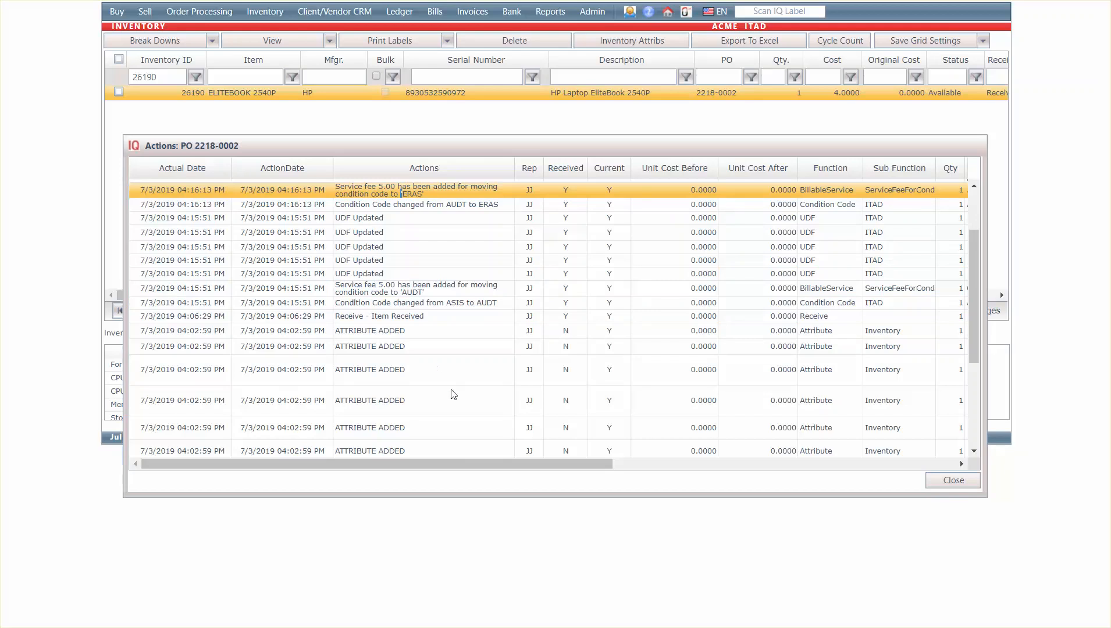
Examine the before and after action values of the condition code, service fee and UDF entries in the action history
{"action": "left_click_drag", "start_coordinate": [460, 470], "coordinate": [721, 492]}
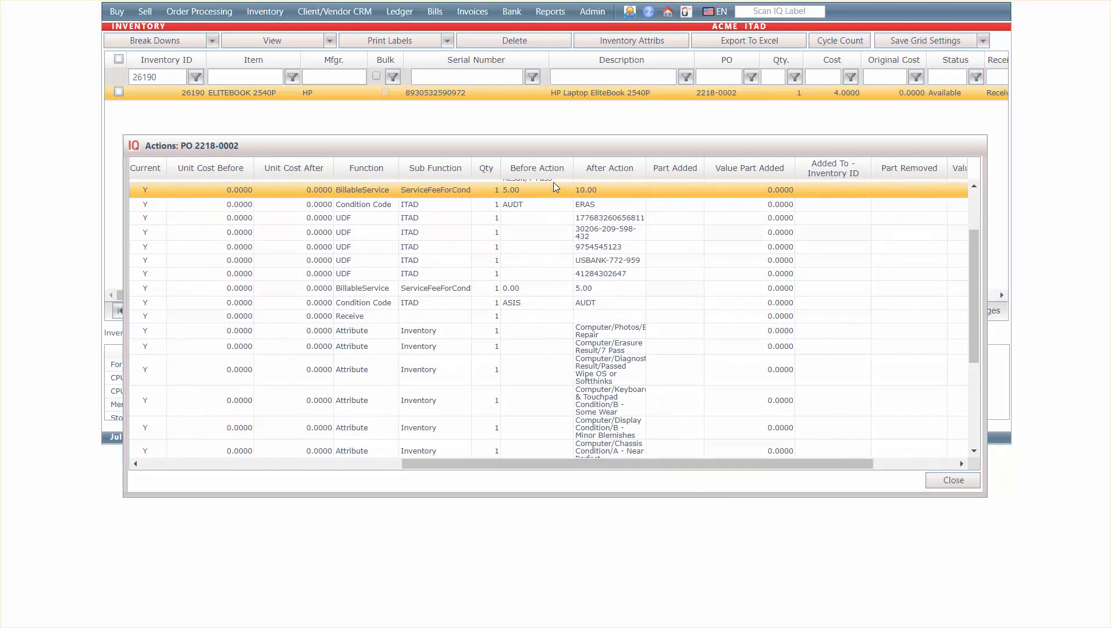
{"action": "left_click", "coordinate": [551, 207]}
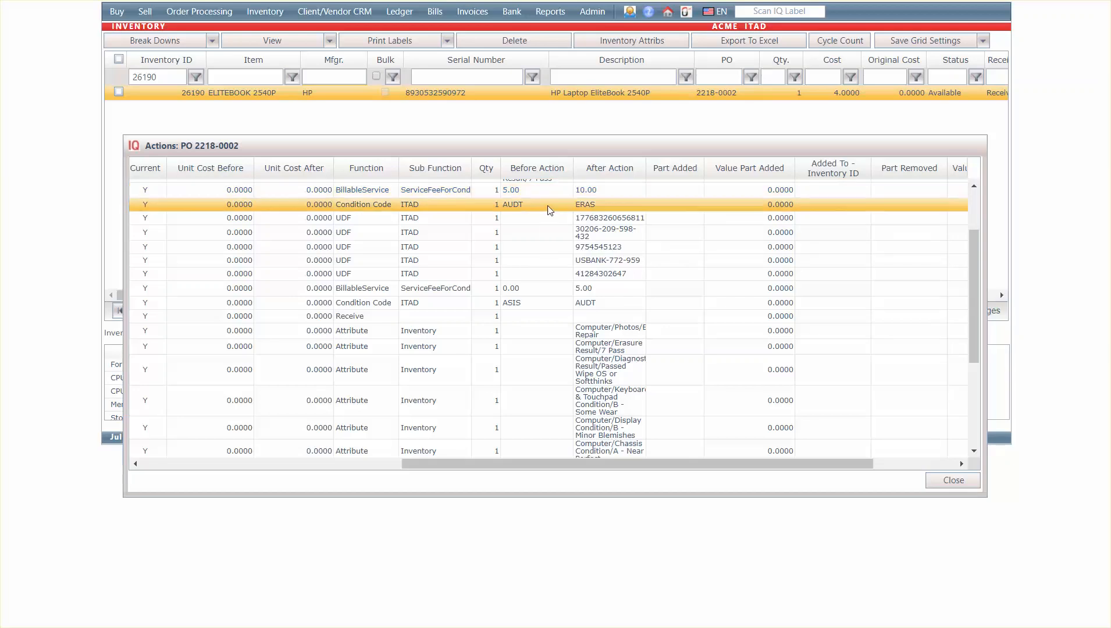
{"action": "left_click", "coordinate": [579, 291]}
{"action": "left_click", "coordinate": [577, 300]}
{"action": "left_click", "coordinate": [578, 220]}
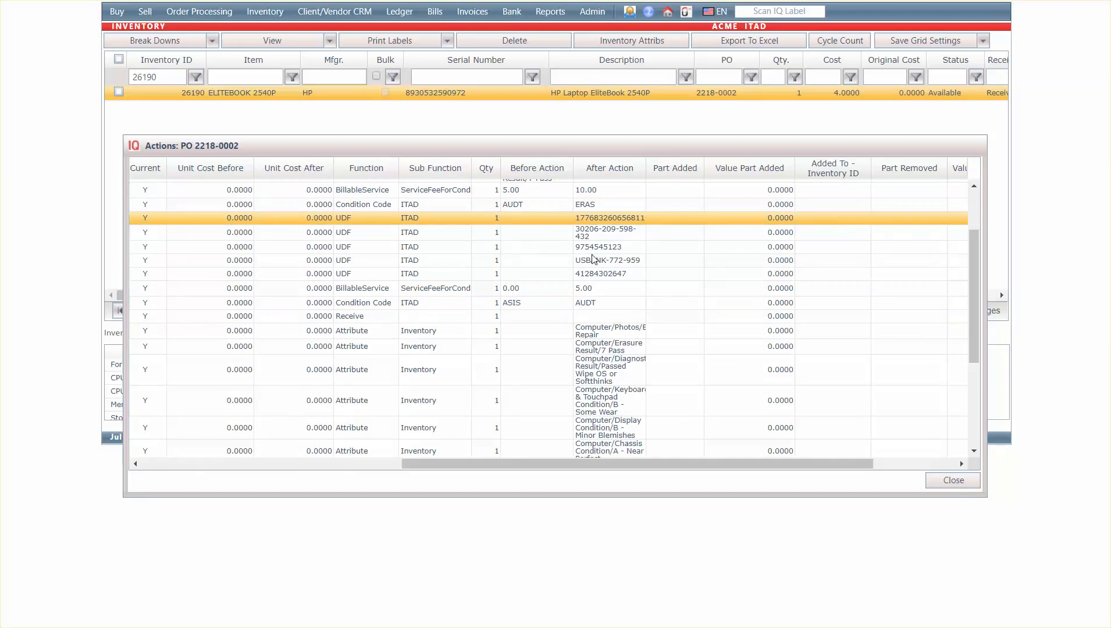
{"action": "left_click", "coordinate": [603, 234]}
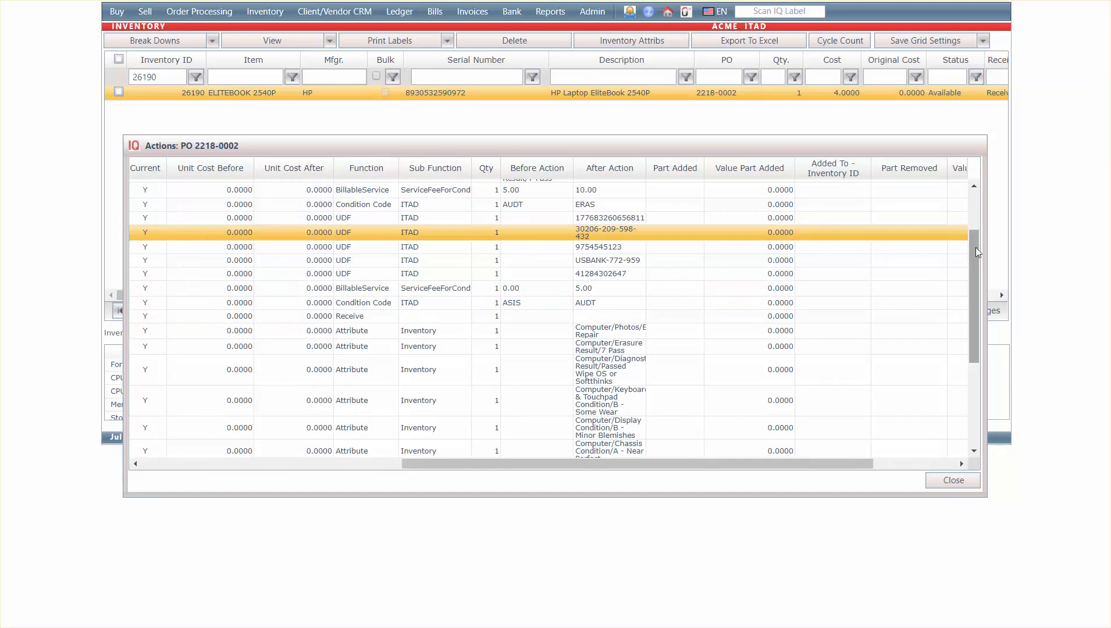
Check the added part and its value in the action history's Part Add entry, and close the history
{"action": "left_click_drag", "start_coordinate": [973, 251], "coordinate": [984, 199]}
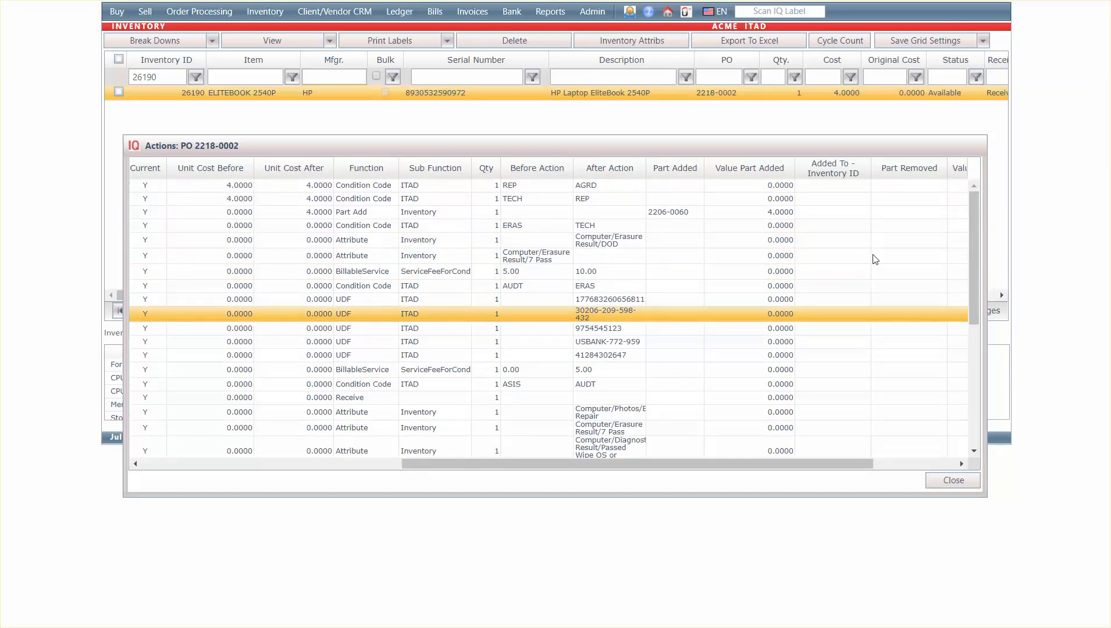
{"action": "left_click", "coordinate": [767, 213]}
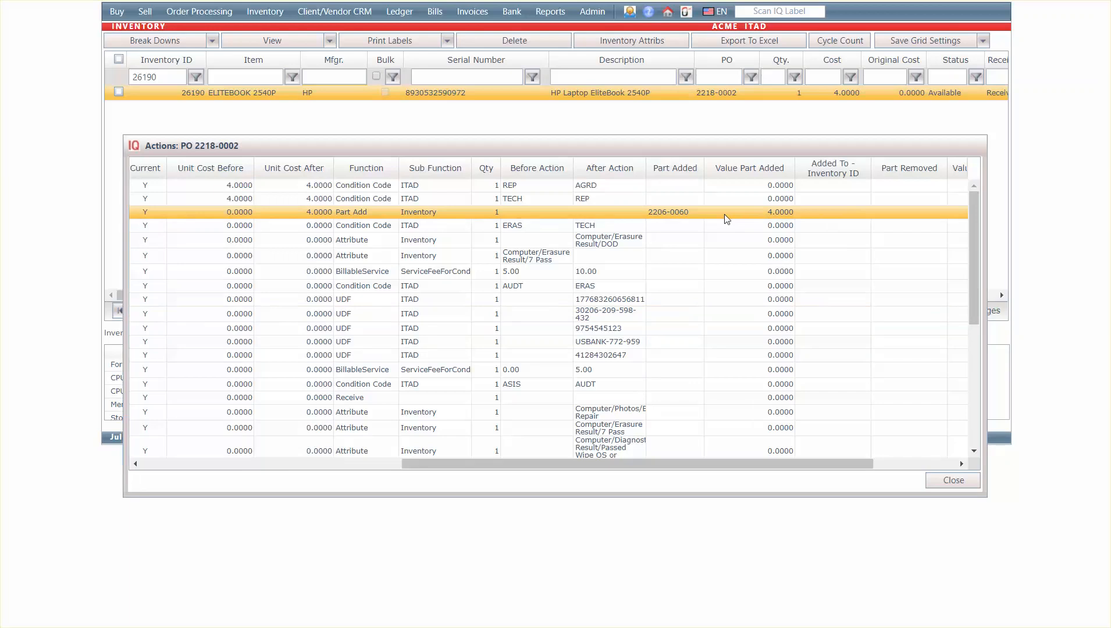
{"action": "left_click", "coordinate": [785, 213]}
{"action": "left_click", "coordinate": [955, 481]}
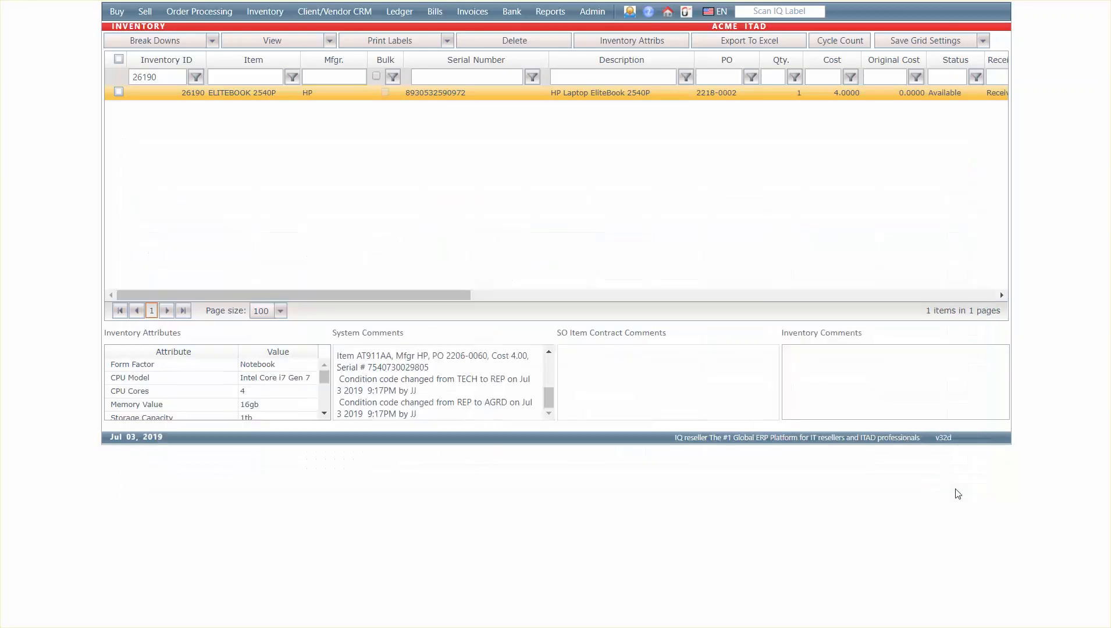